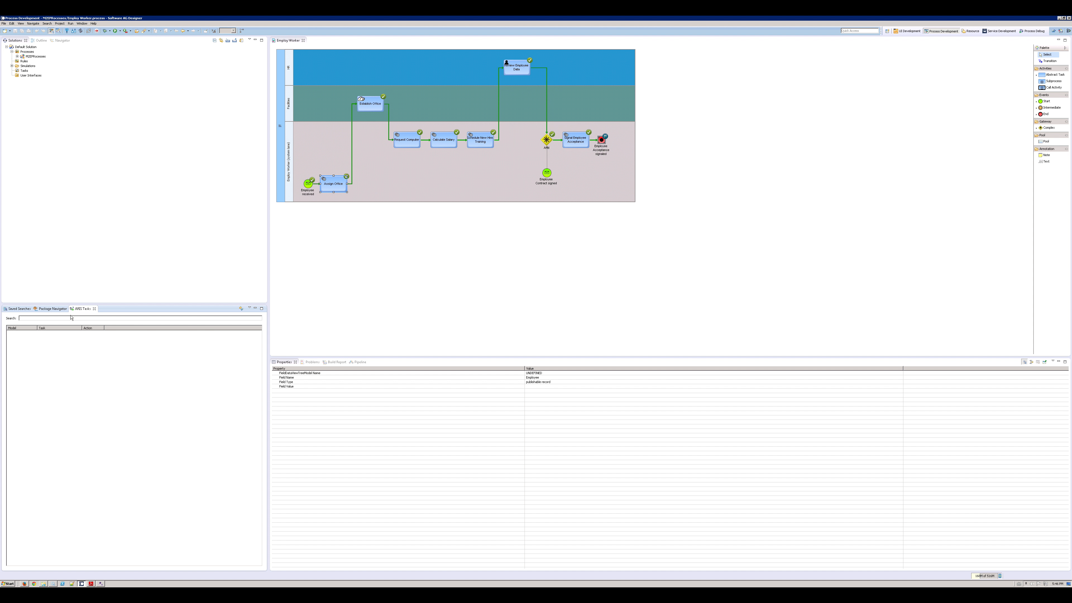
- Refresh the ARIS task list in the background and run the import task for the Onboarding model
click(241, 308)
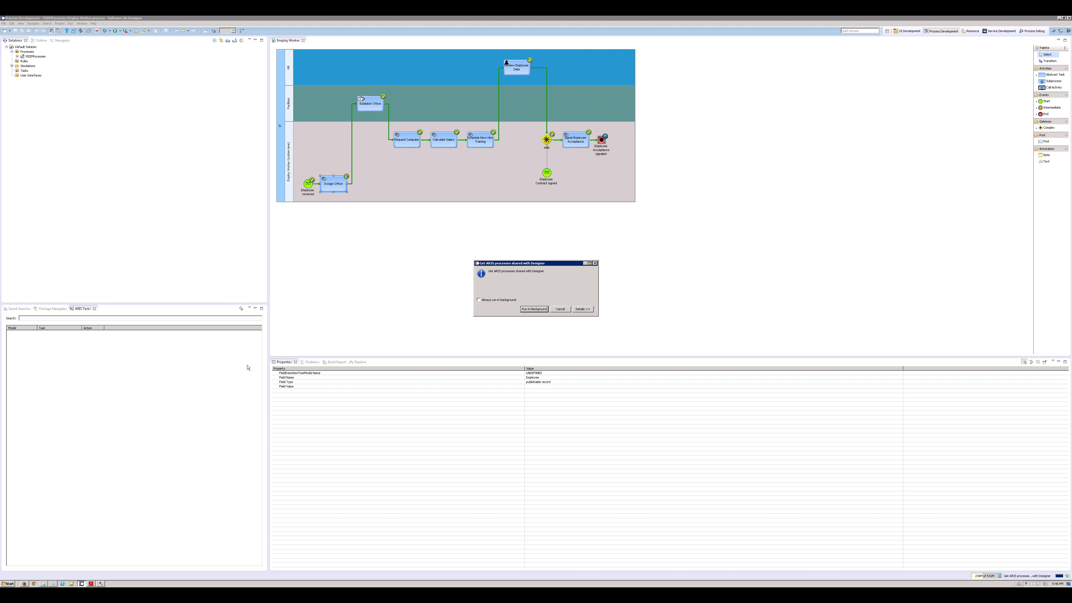
click(531, 309)
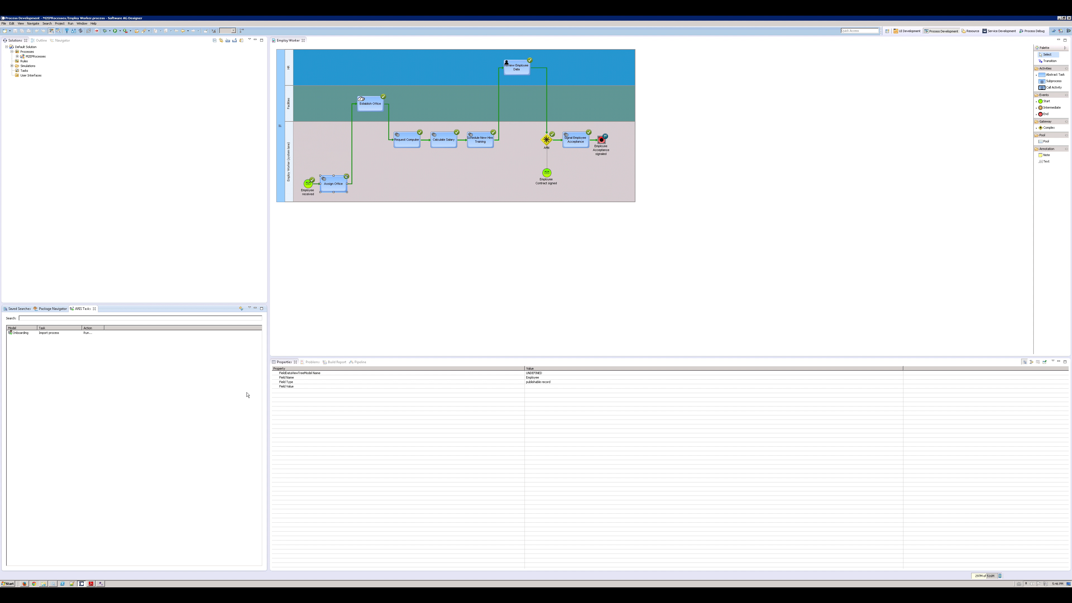
click(23, 333)
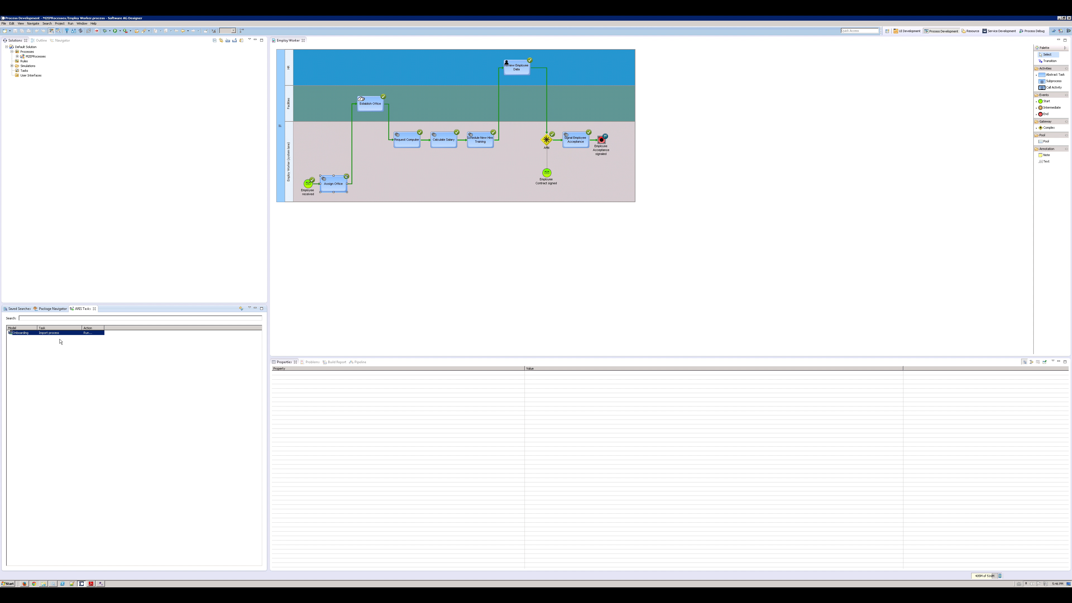
click(97, 333)
click(98, 333)
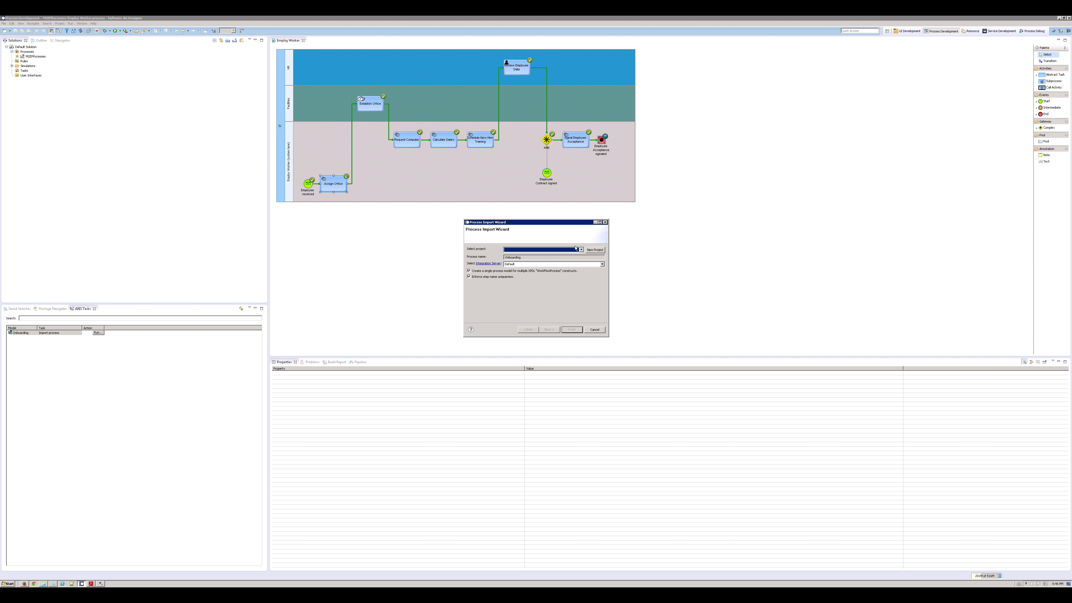
- Import the Onboarding process into the M2EProcesses project with the default Integration Server and open it
click(577, 250)
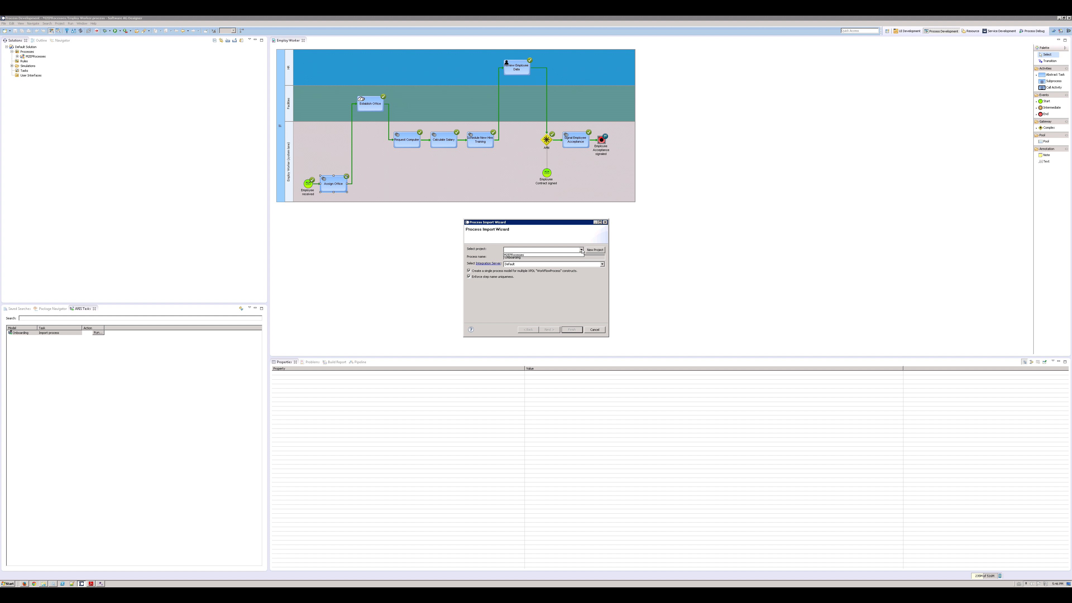
click(523, 256)
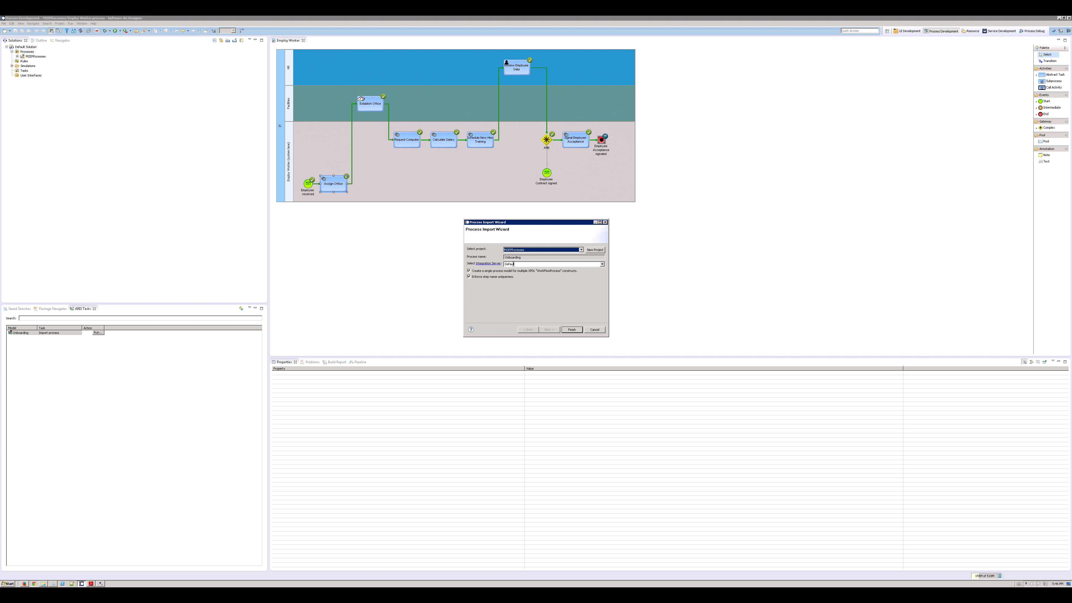
key(Return)
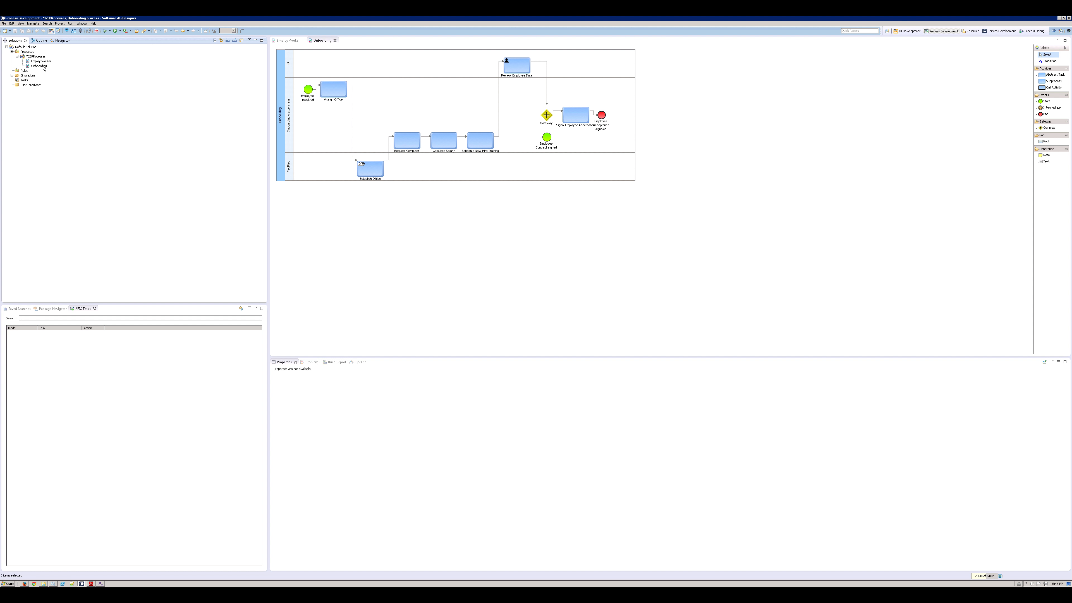
double_click(40, 66)
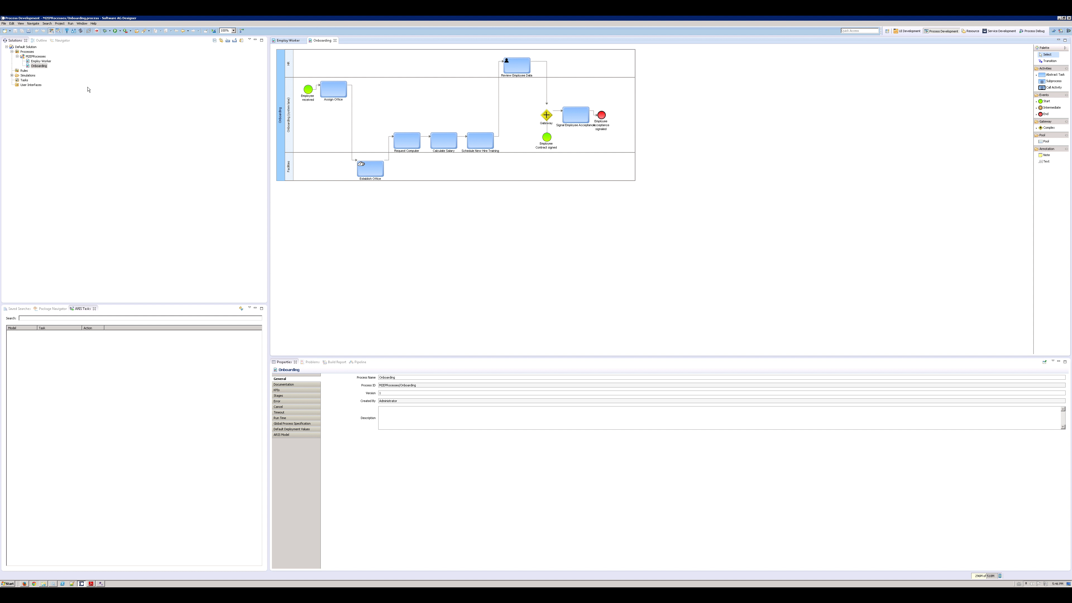
double_click(39, 65)
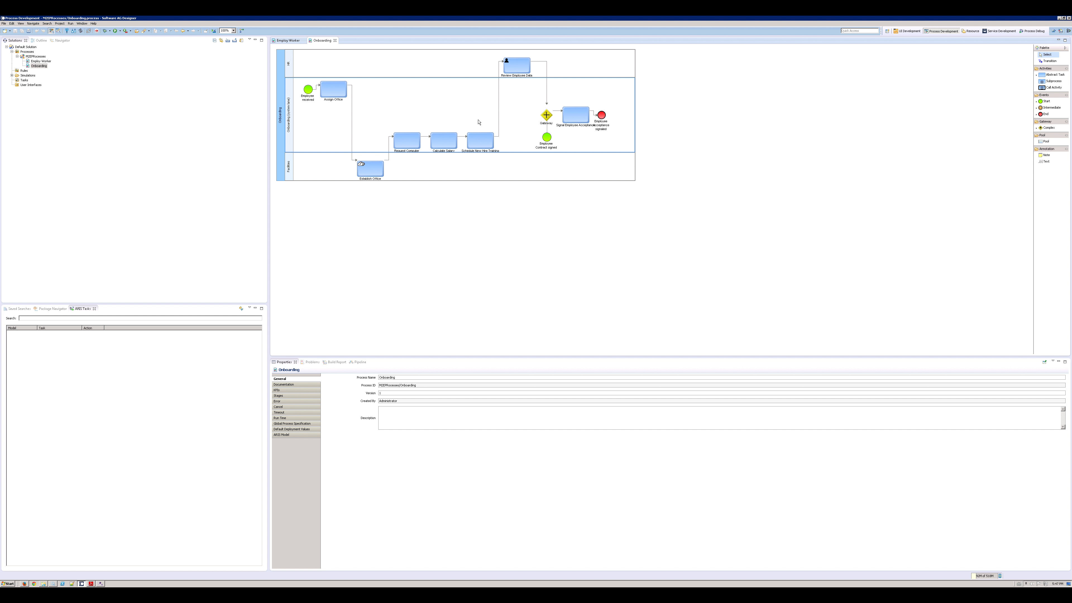
- Assign the Employee document from the M2EProcessSupport package to the Employee received start event and check its output
click(52, 309)
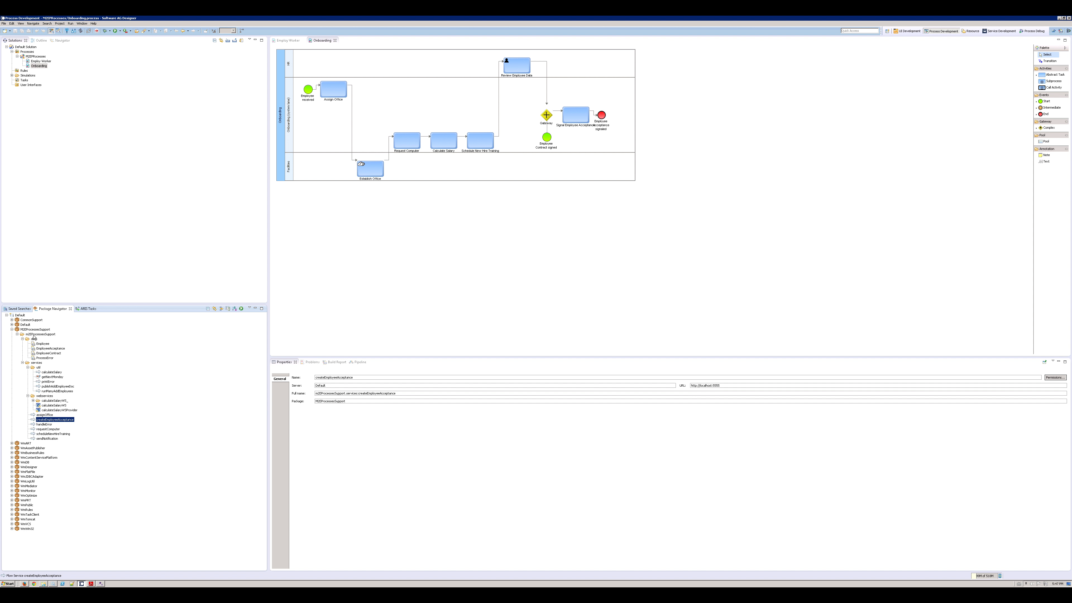
click(40, 344)
drag(43, 346, 311, 91)
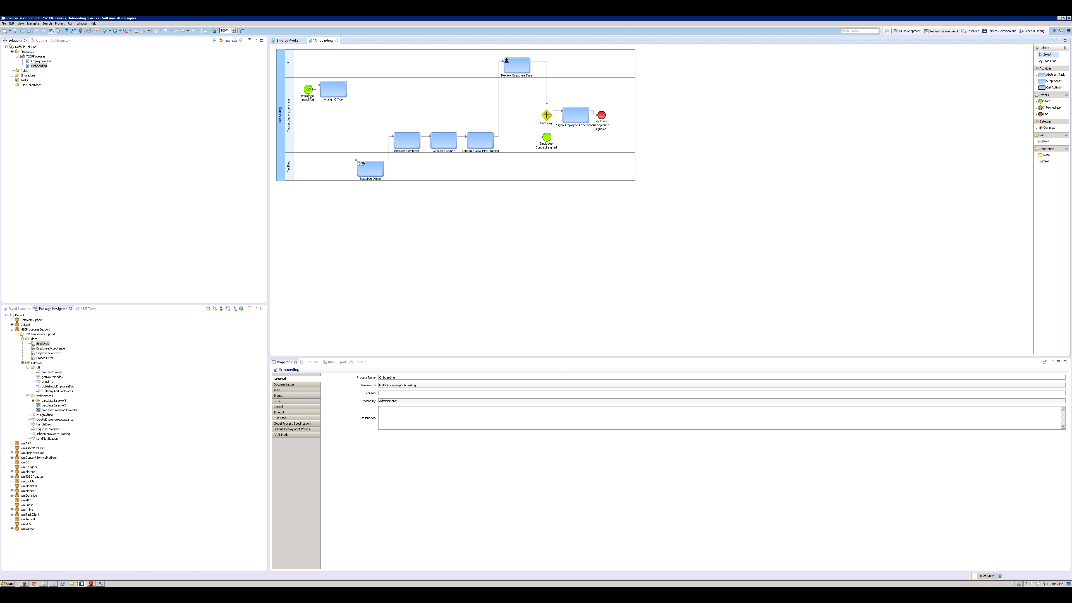
mouse_move(312, 96)
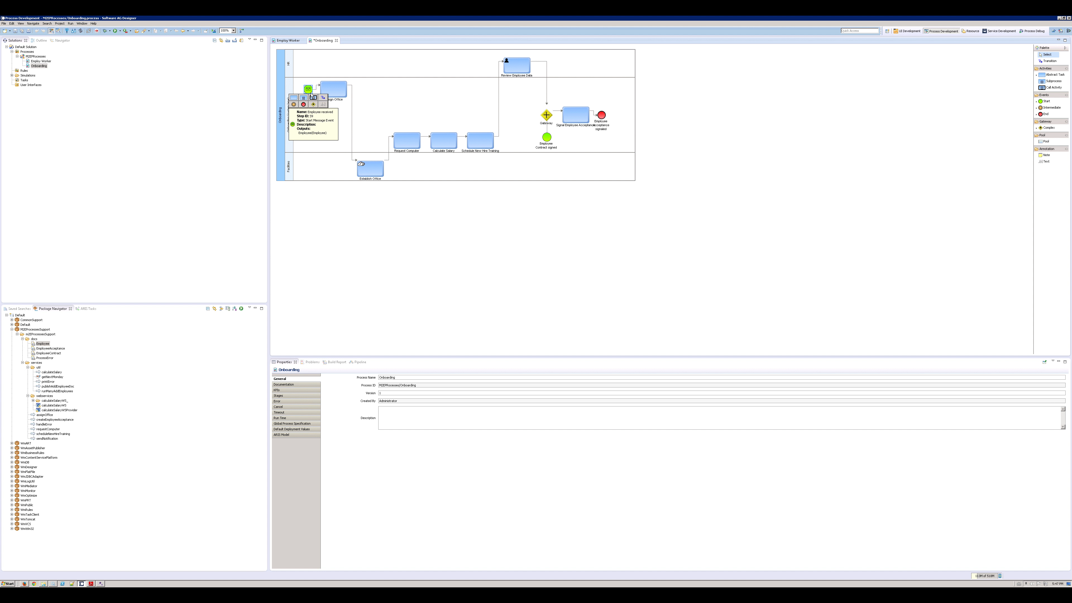
click(337, 138)
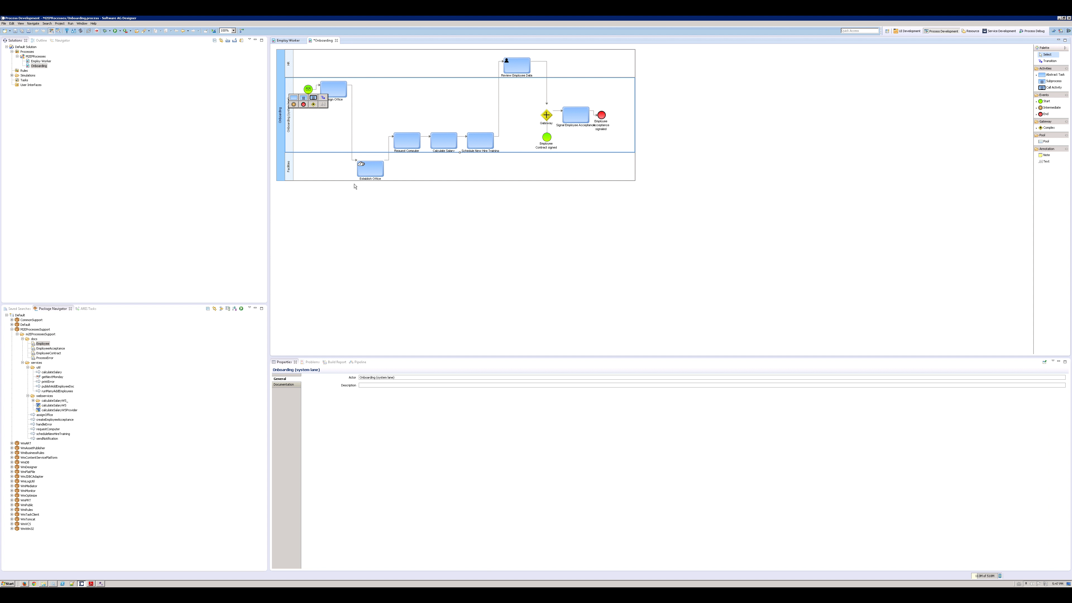
- Open the Employee document type to examine its fields and return to the Onboarding process
double_click(43, 344)
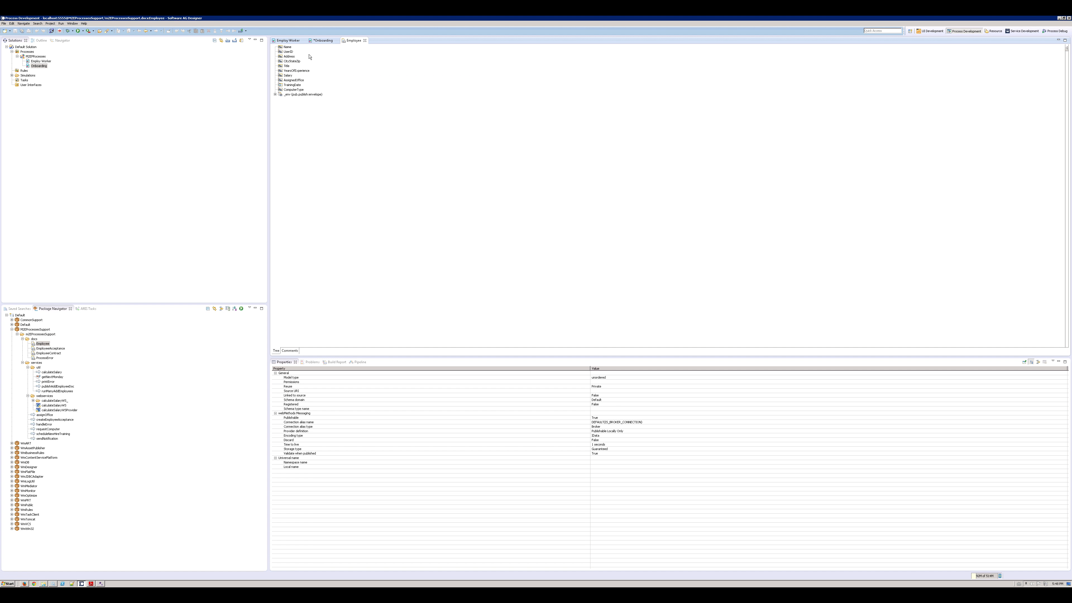
double_click(39, 66)
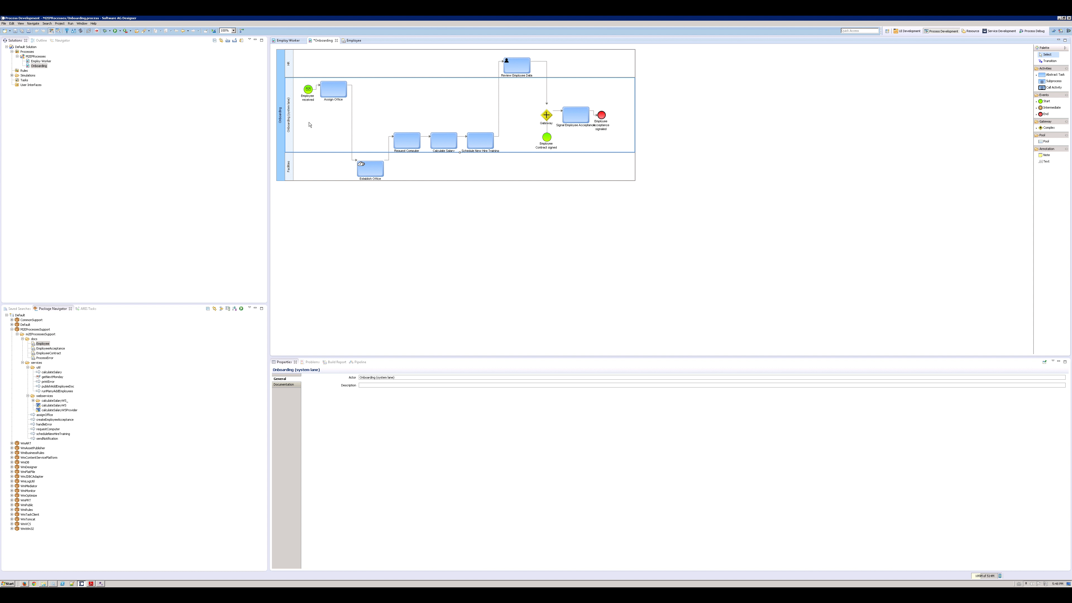
mouse_move(308, 95)
- Assign the assignOffice service to the Assign Office task
click(337, 88)
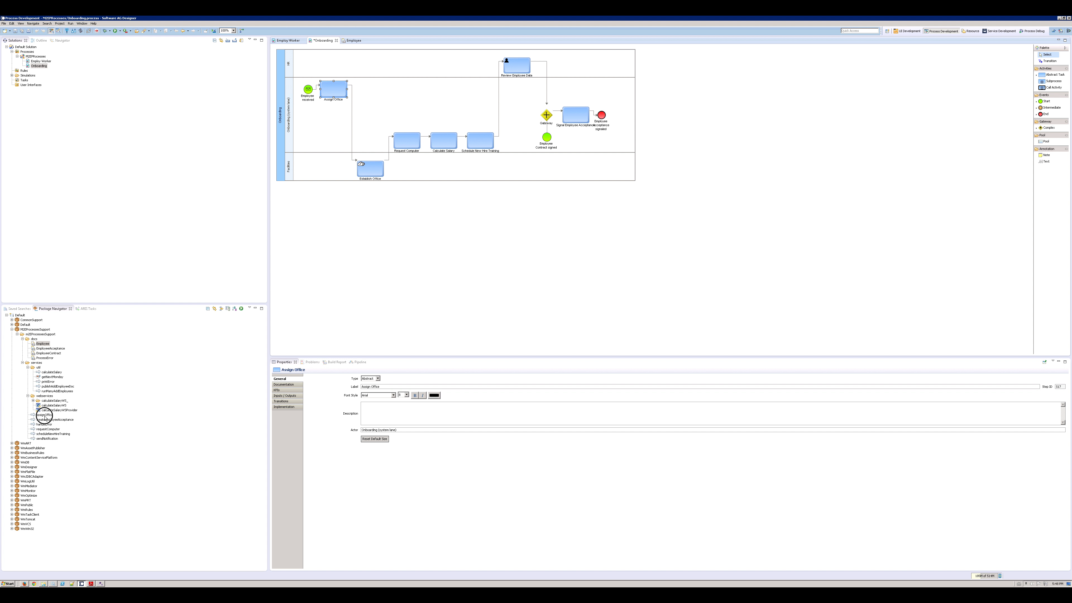
click(45, 415)
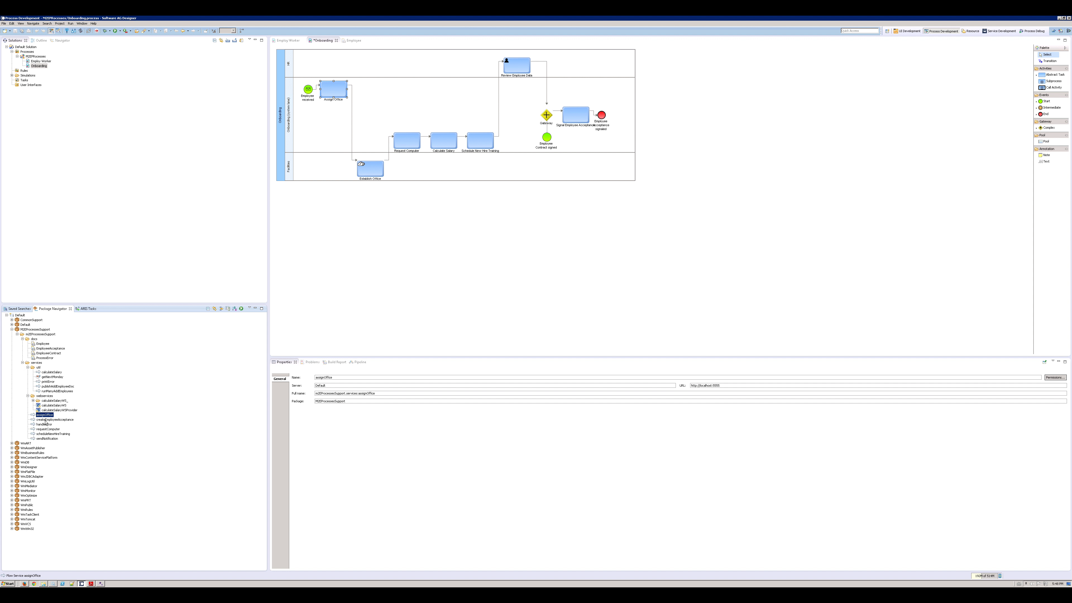
drag(43, 416, 339, 94)
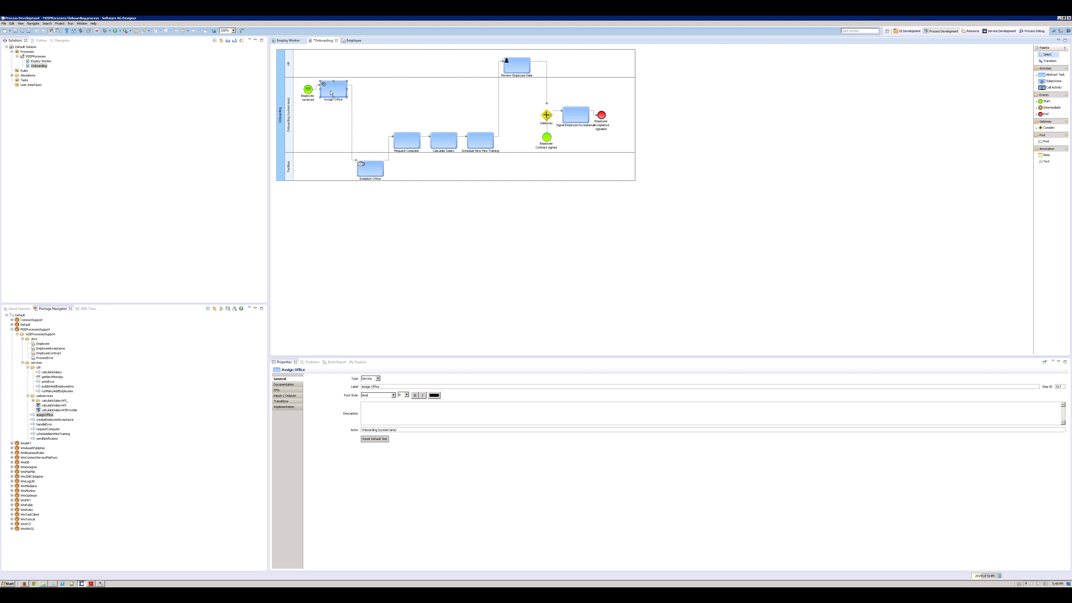
- Examine the inputs and outputs of the Assign Office task
mouse_move(339, 87)
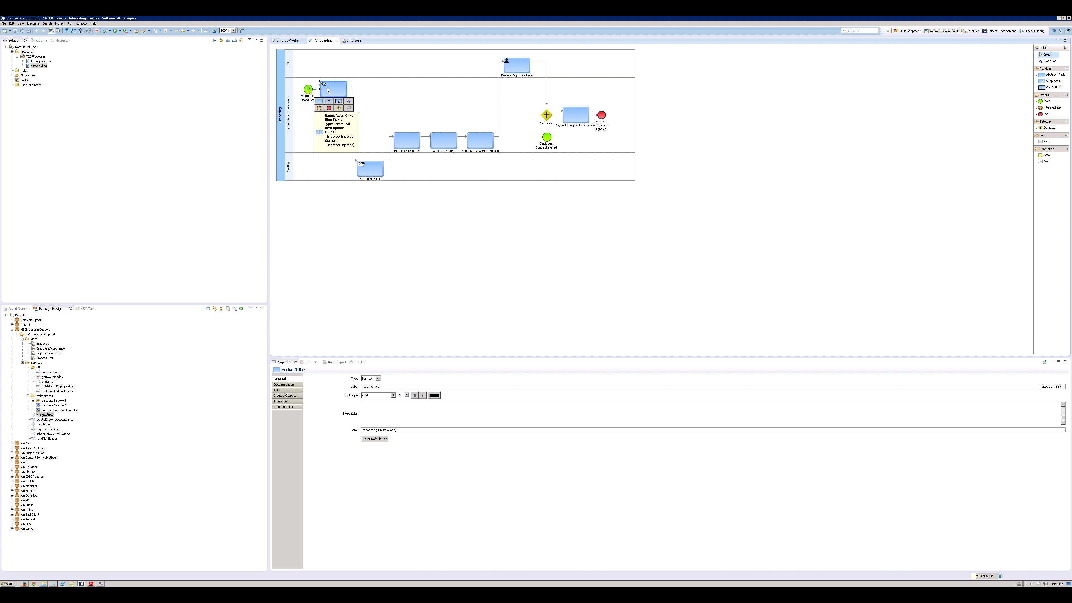
click(336, 98)
mouse_move(341, 97)
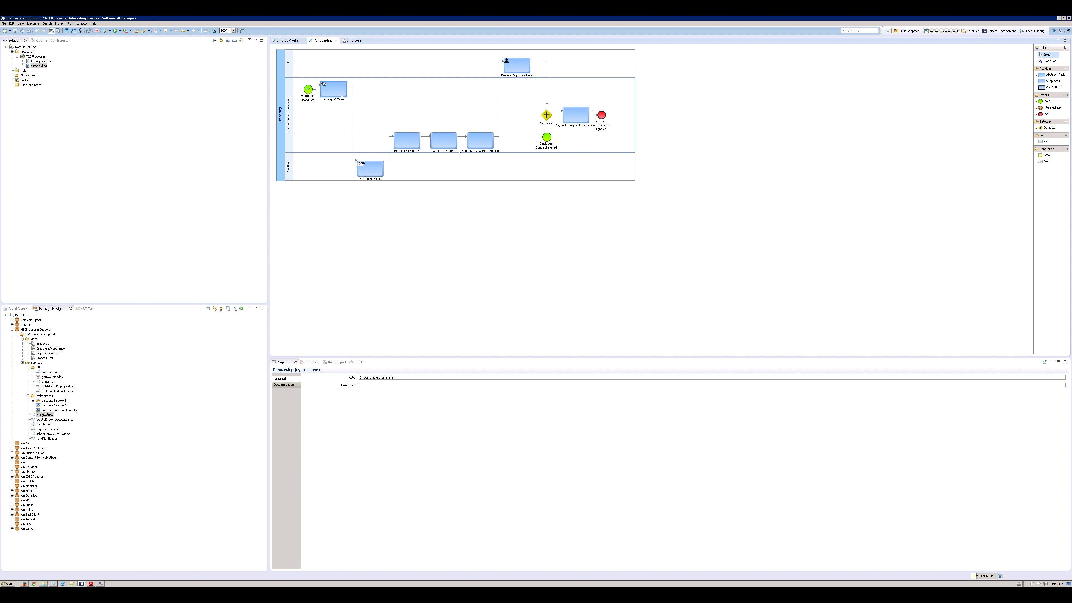
click(342, 97)
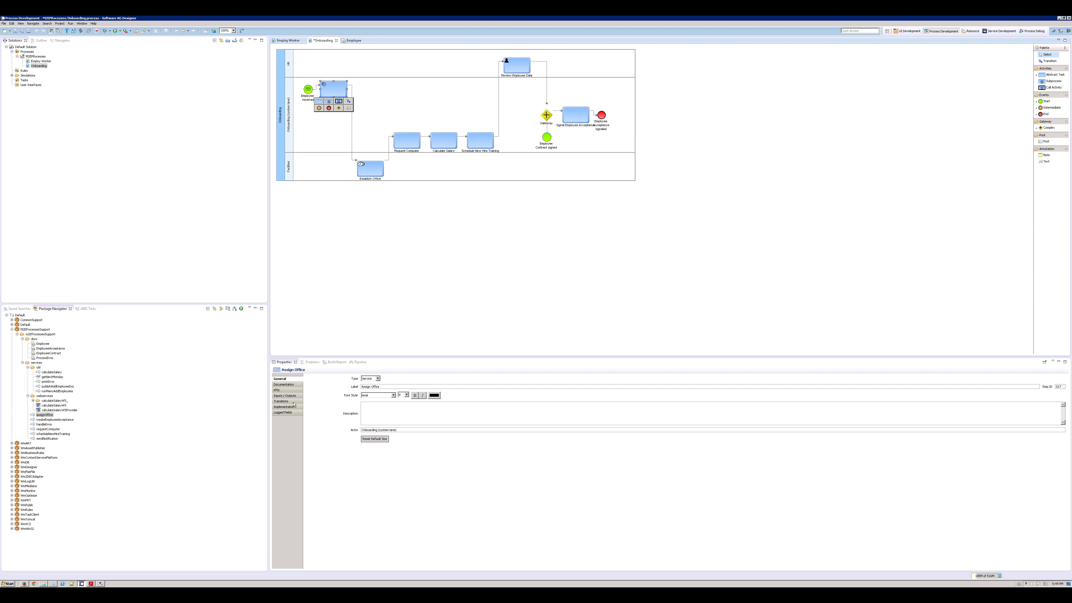
click(287, 397)
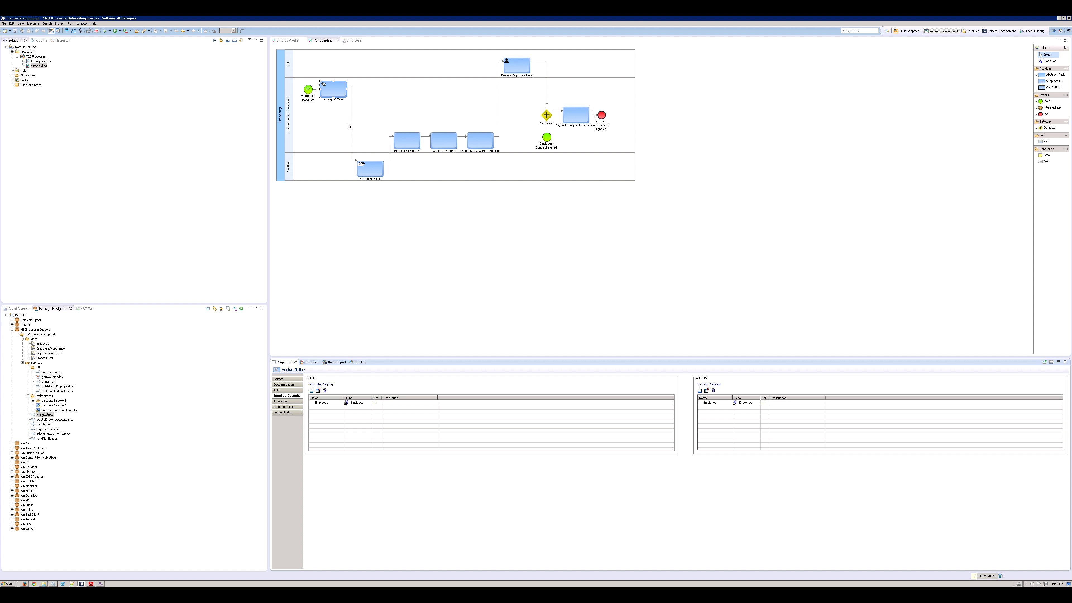
- Assign the requestComputer, calculateSalary and scheduleNewHireTraining services to their matching Request Computer, Calculate Salary and Schedule New Hire Training tasks
click(378, 172)
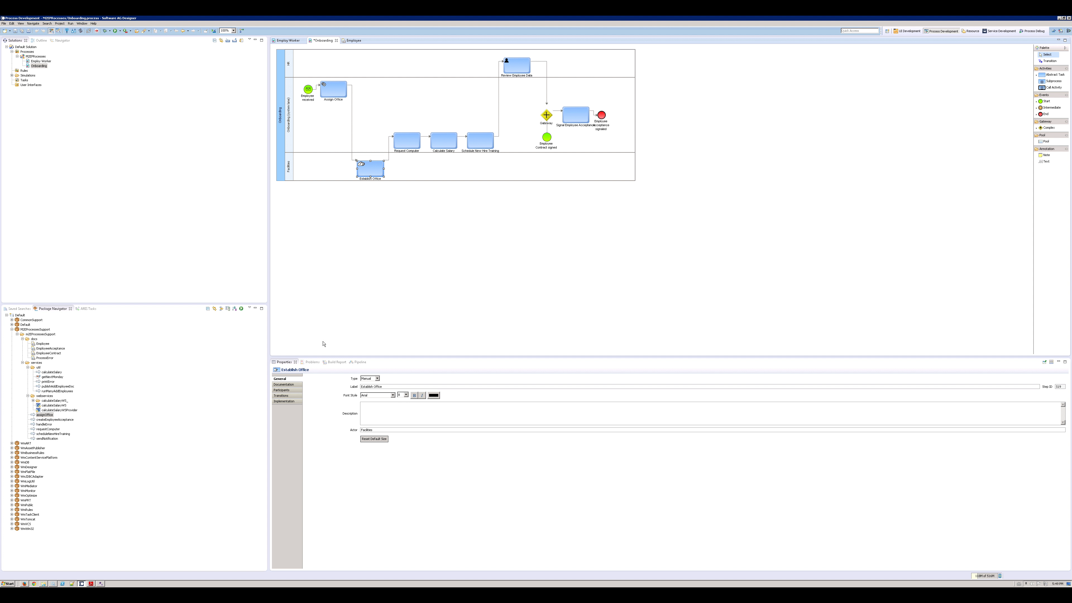
click(396, 146)
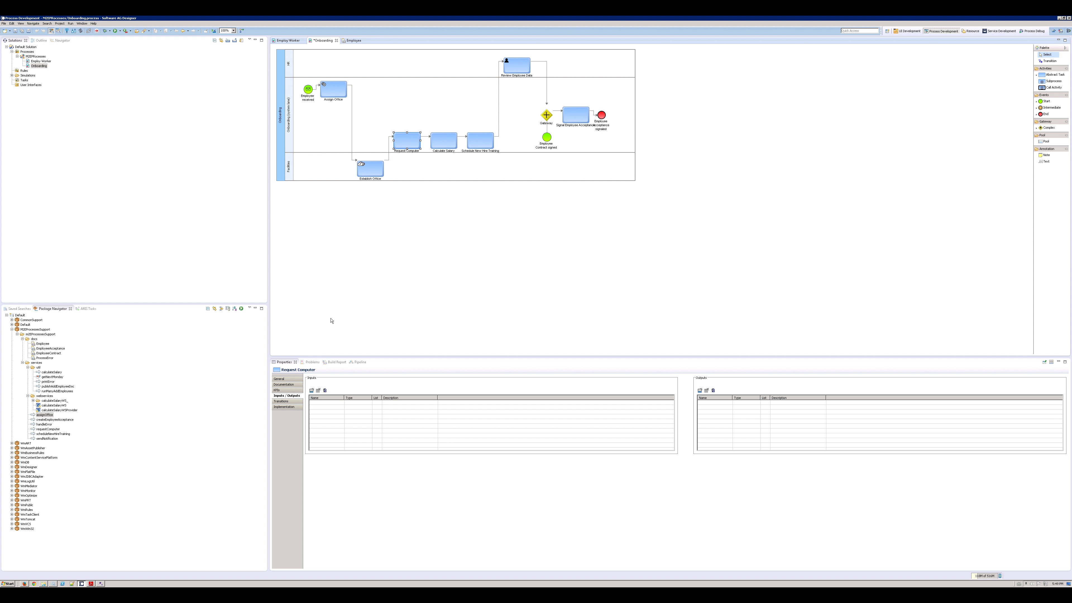
drag(48, 429, 409, 143)
click(52, 372)
drag(47, 374, 443, 142)
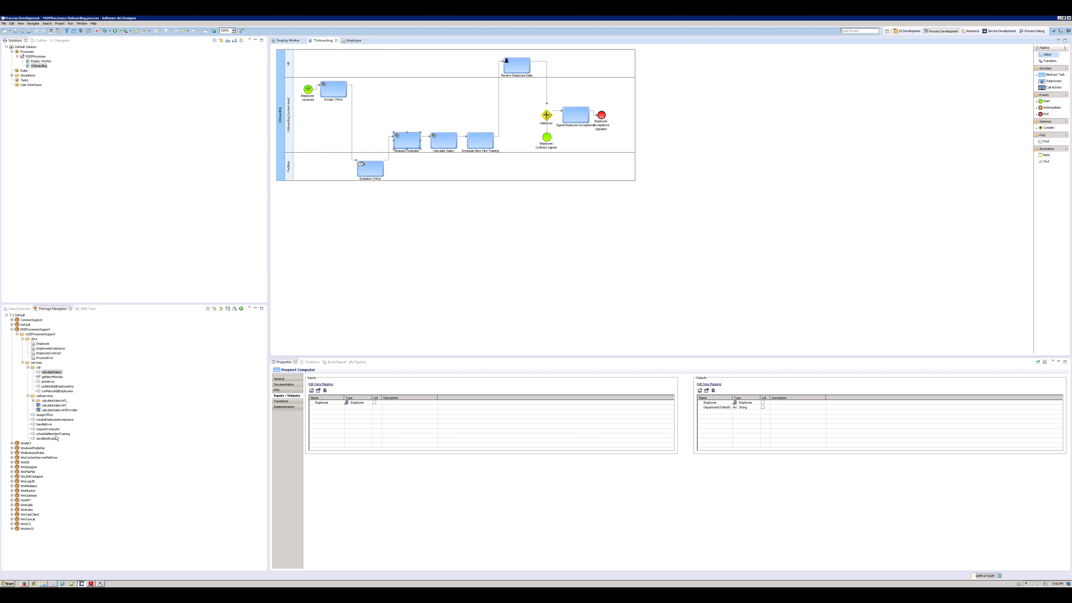
drag(54, 434, 487, 147)
- Assign the EmployeeContract document to the Employee Contract signed start event
click(522, 66)
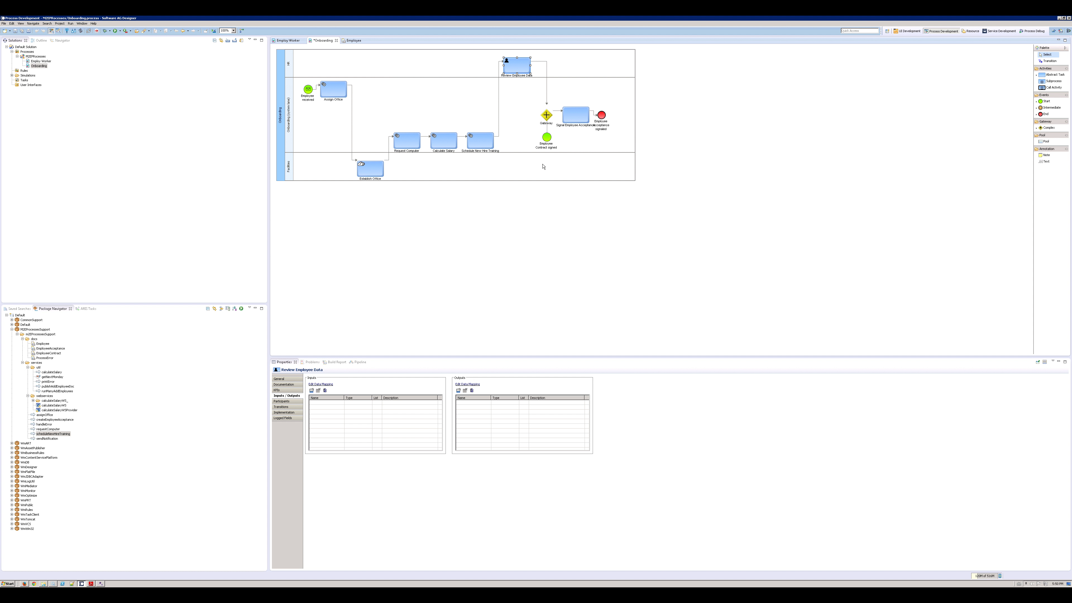
drag(49, 353, 545, 141)
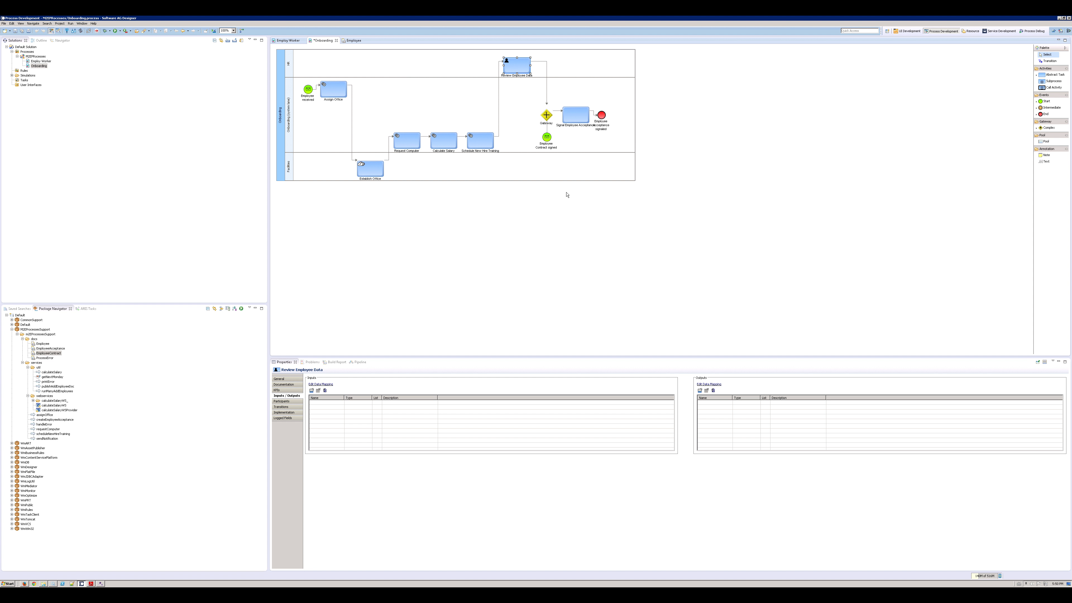
- Change the type of the gateway before Signal Employee Acceptance to Complex
click(546, 115)
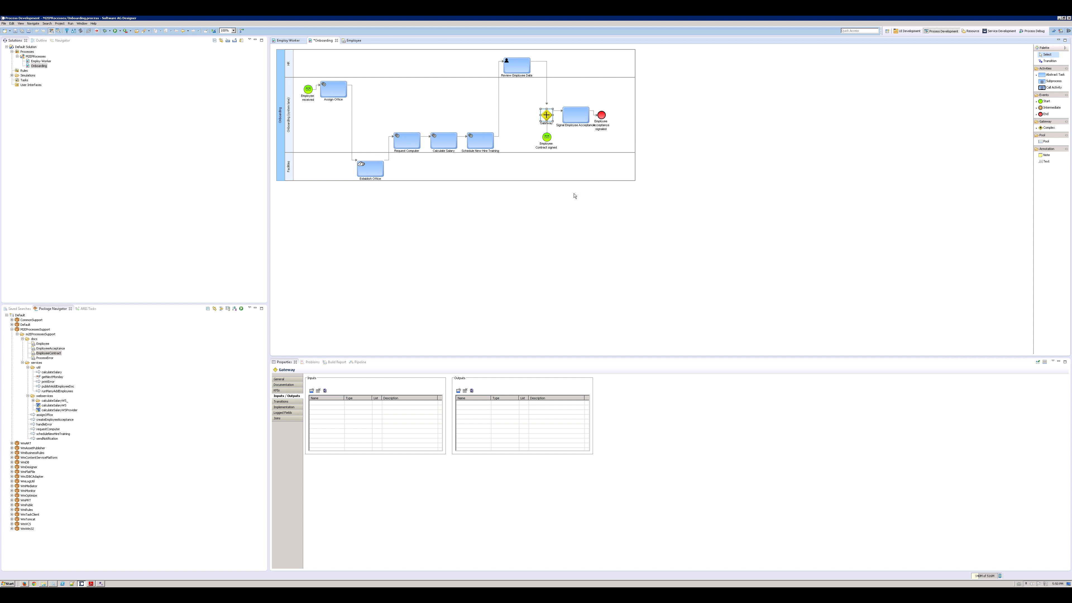
click(278, 379)
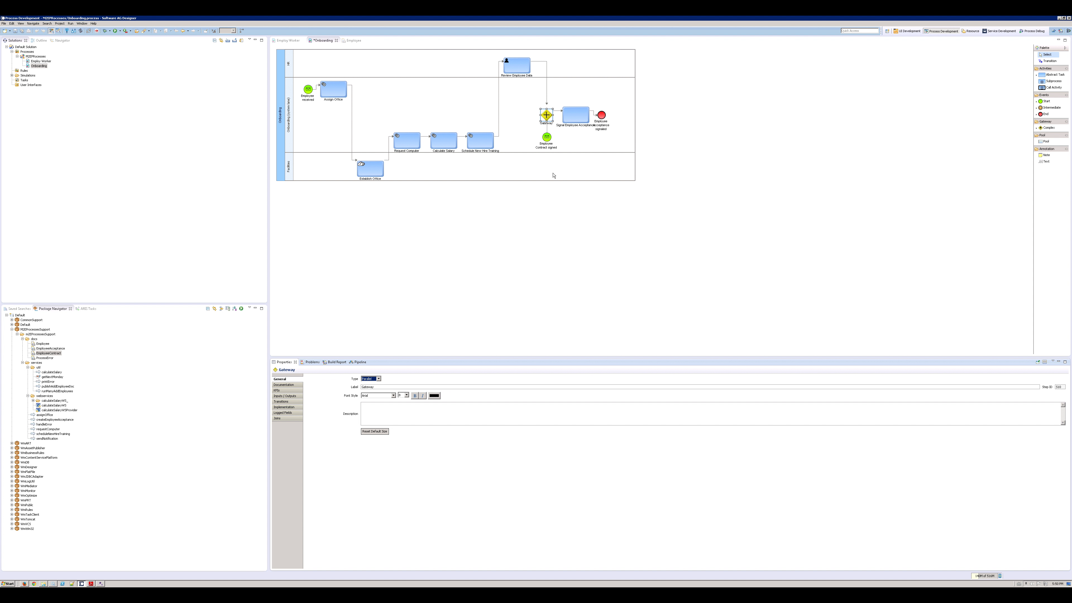
click(379, 379)
click(370, 395)
- Set the gateway's join type to OR
click(283, 418)
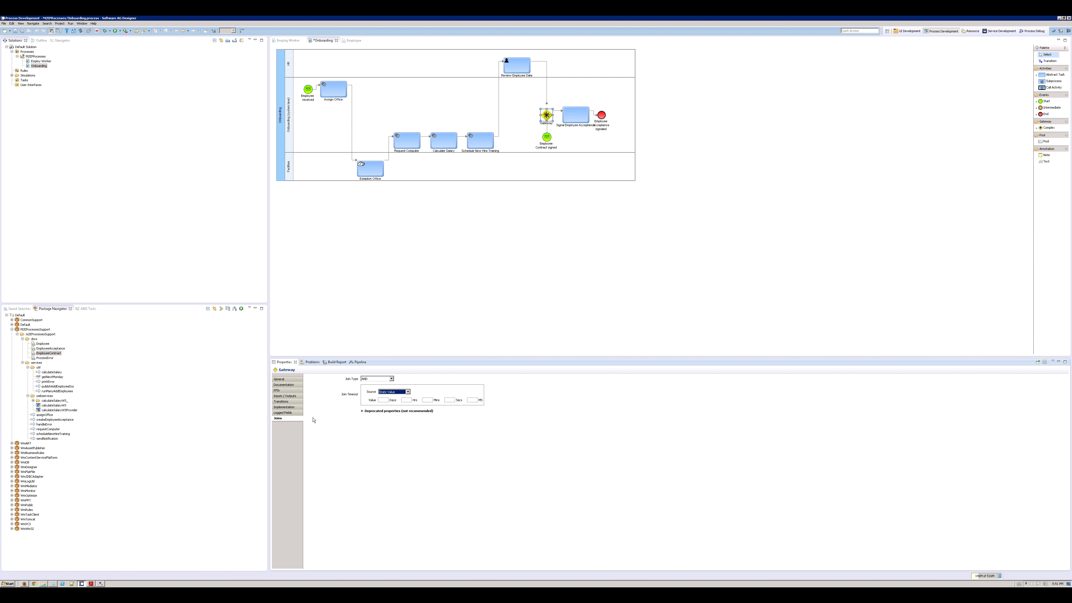
click(392, 379)
click(376, 388)
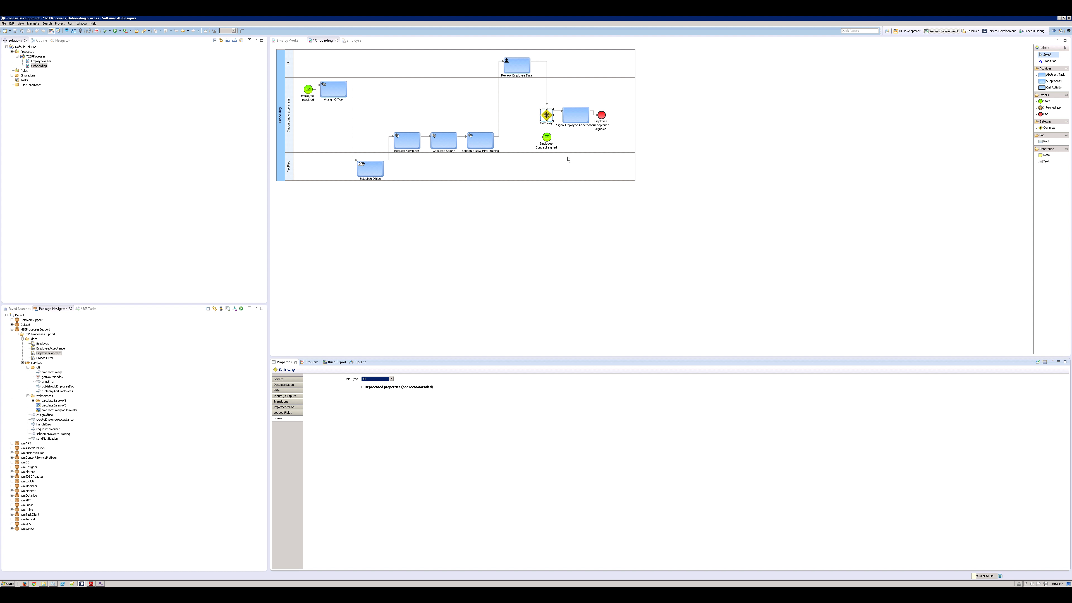
- Assign the createEmployeeAcceptance service to the Signal Employee Acceptance task and save the process
click(38, 420)
drag(39, 420, 569, 112)
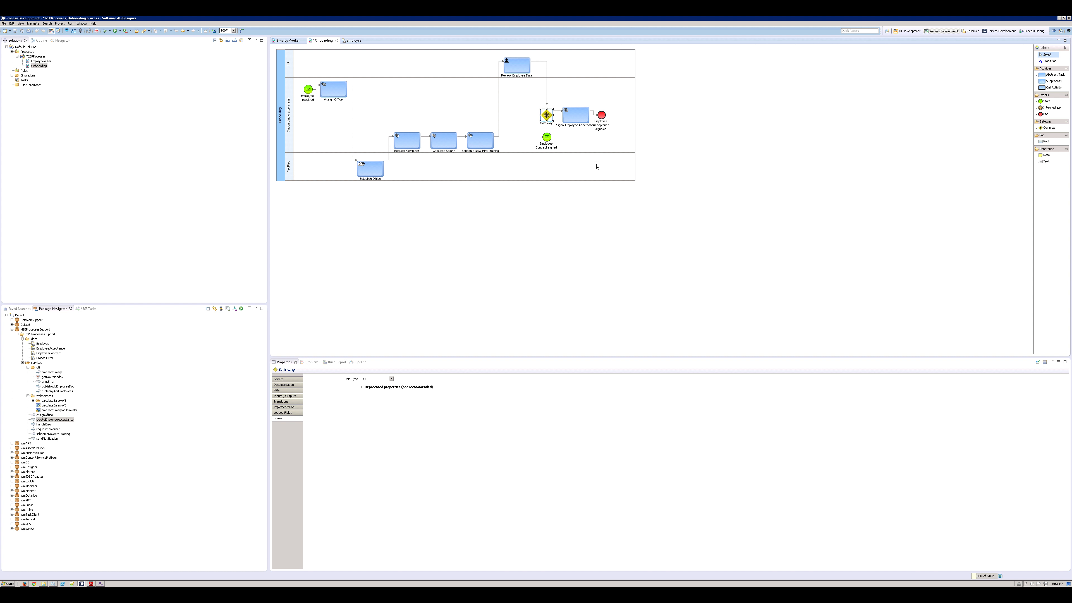
click(19, 32)
- Examine the Calculate Salary task's inputs and outputs and open its underlying calculateSalary service
click(446, 143)
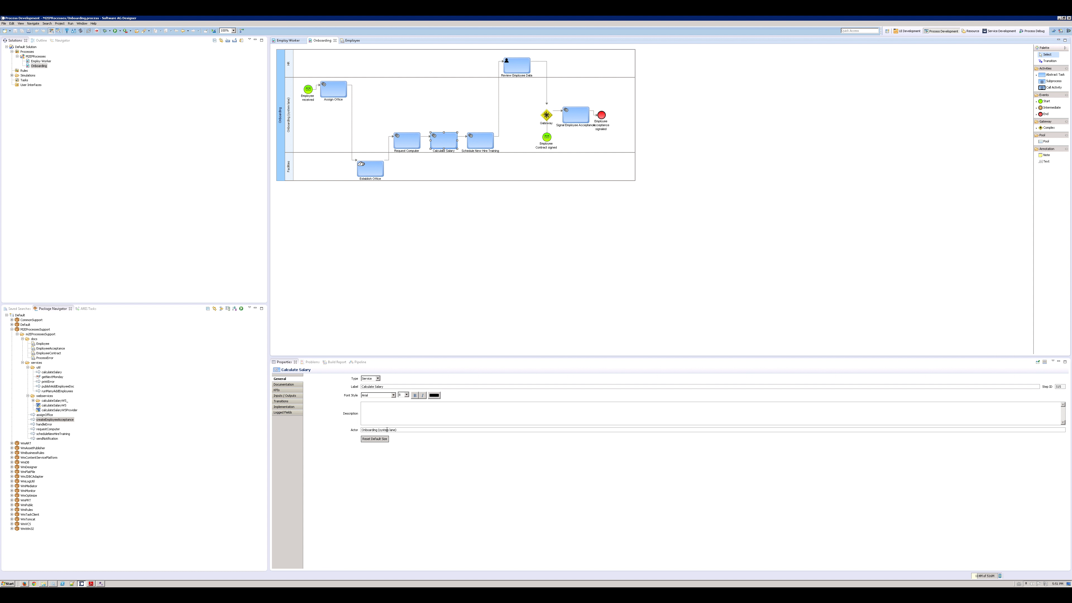
click(287, 395)
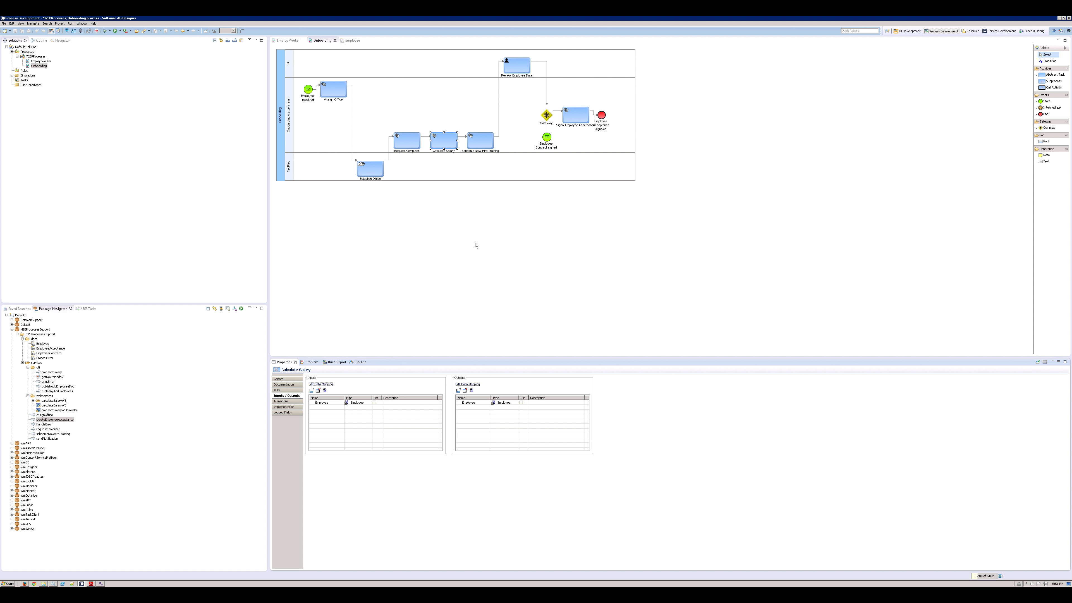
double_click(440, 144)
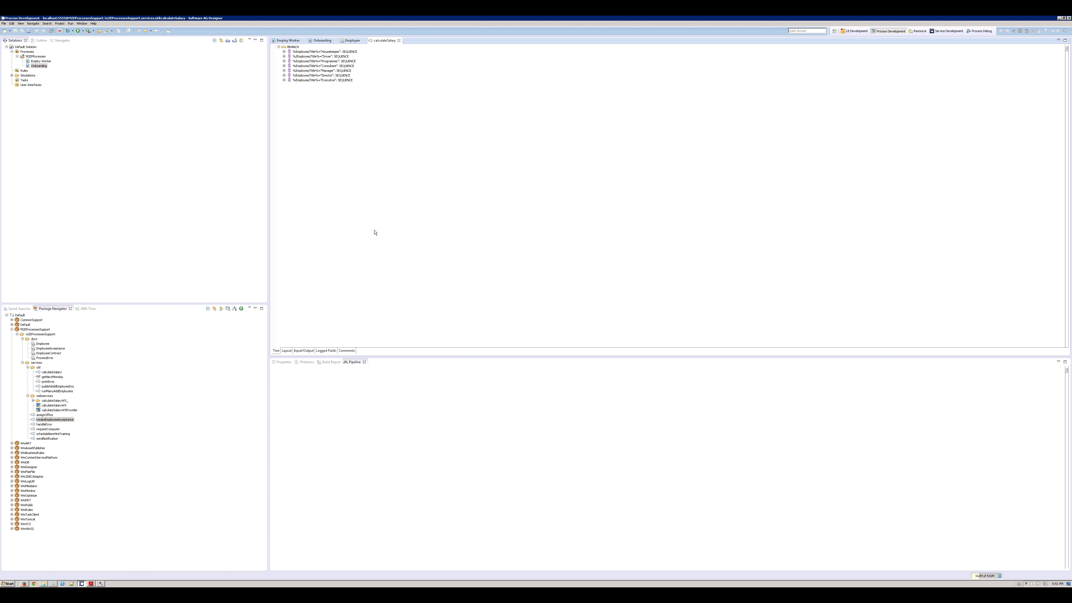
- Expand the Housekeeper, Driver and Programmer branches of the calculateSalary service to examine its experience-based salary conditions
click(284, 52)
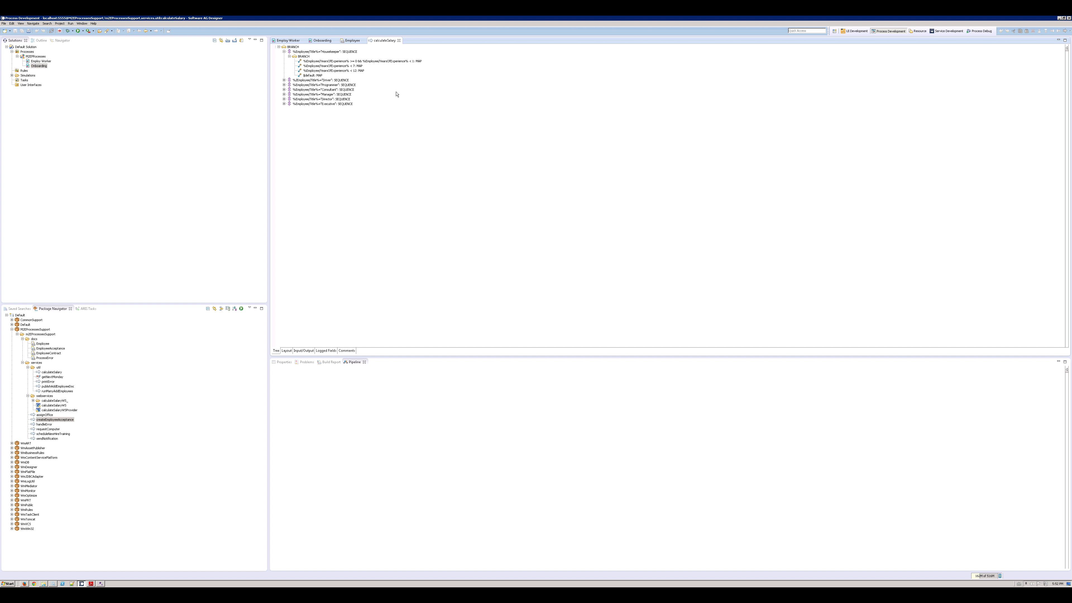
click(284, 80)
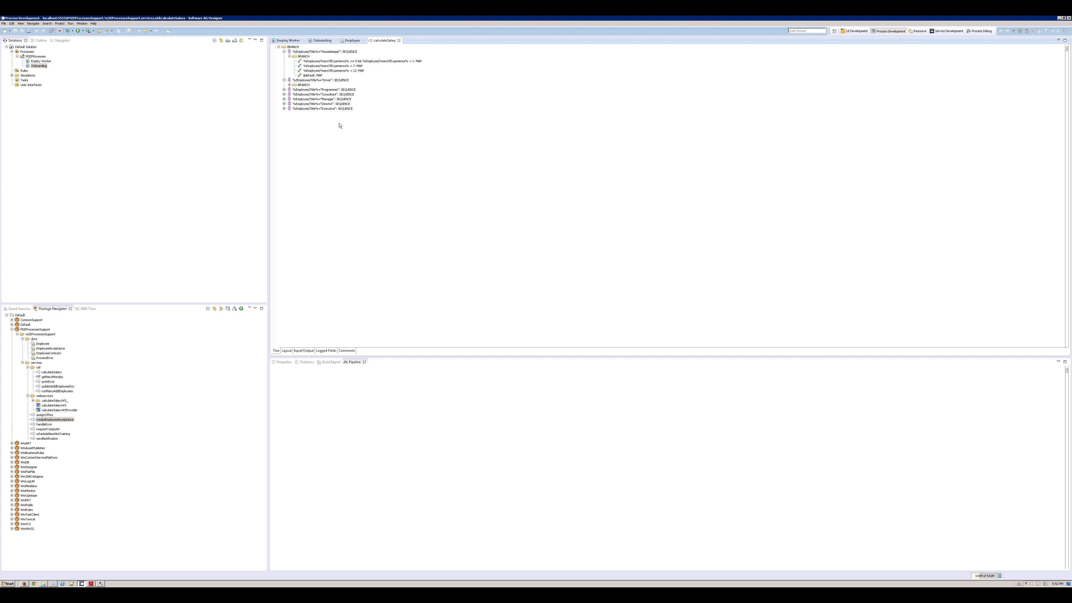
click(284, 90)
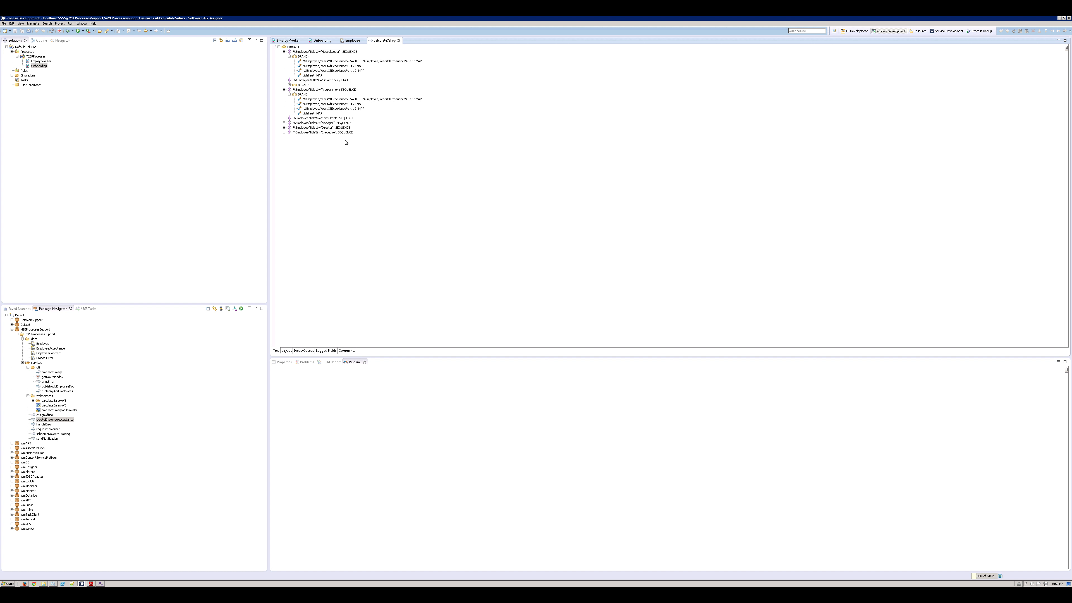
- Return to the Onboarding process, closing Employ Worker, and review the Assign Office task's inputs and outputs
click(303, 40)
click(286, 40)
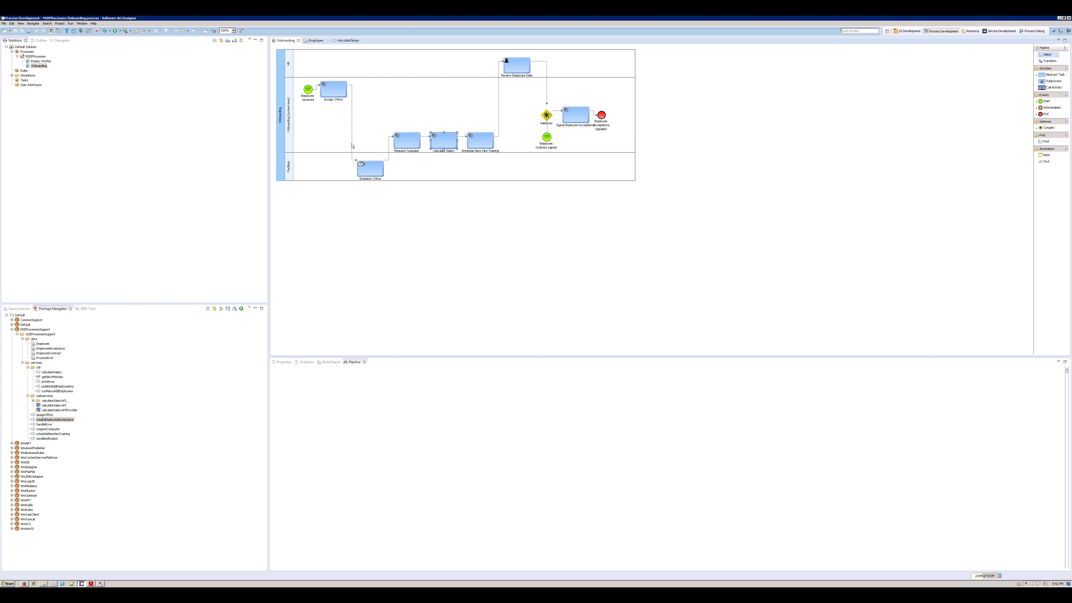
click(340, 91)
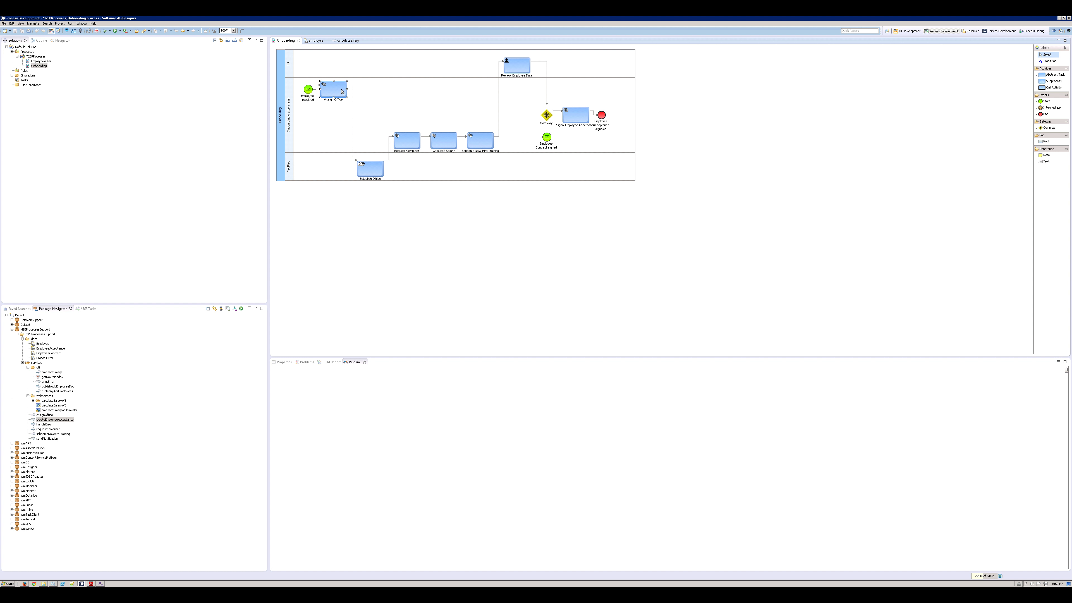
click(284, 362)
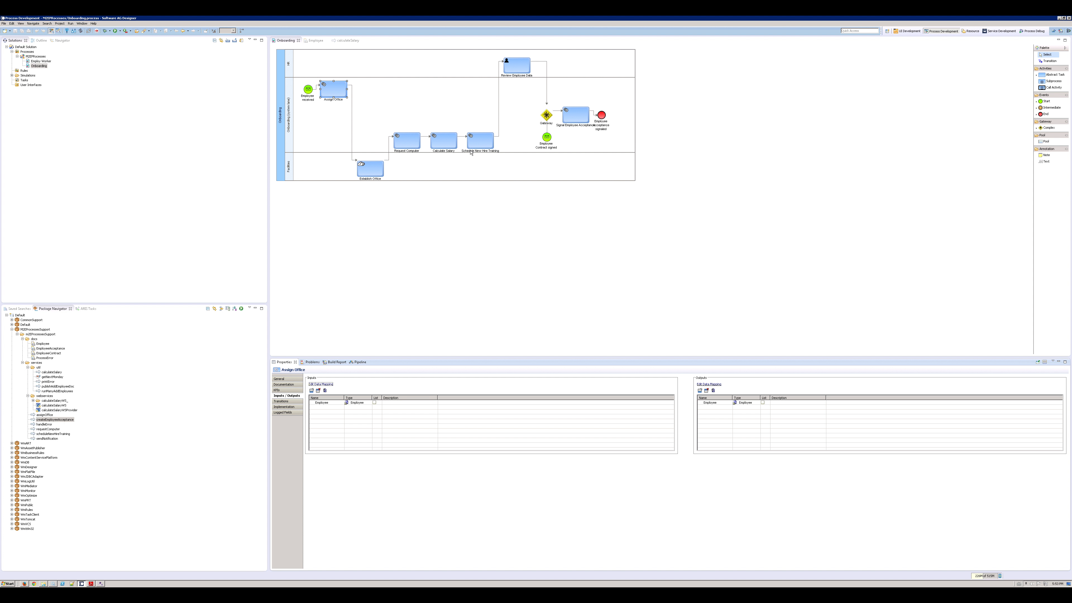
click(576, 114)
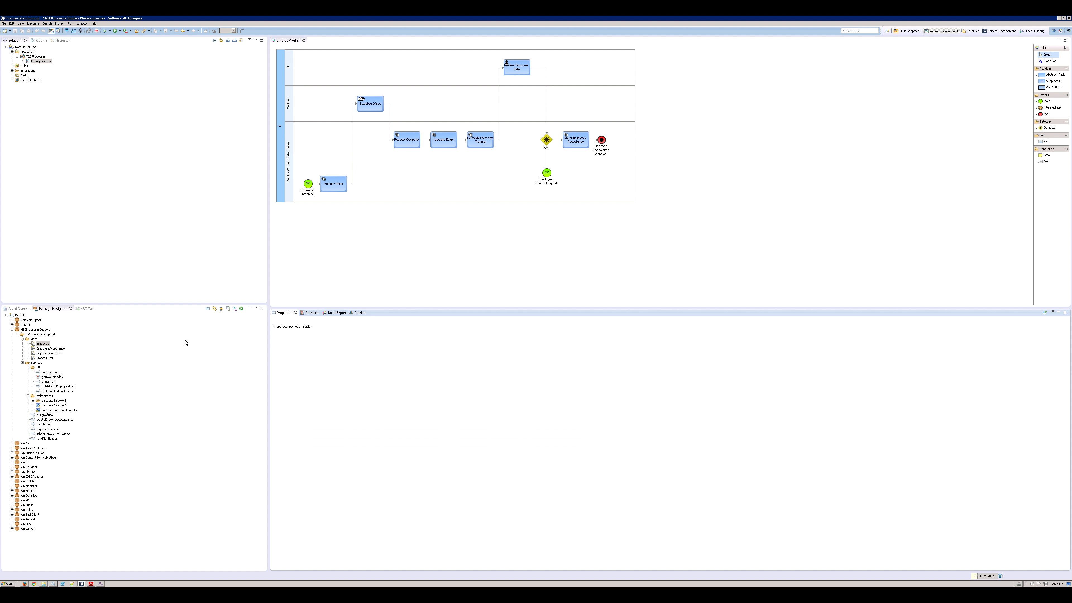
- Launch a debug session for the Employ Worker process in the Process Debug perspective, replacing the session already running
click(110, 31)
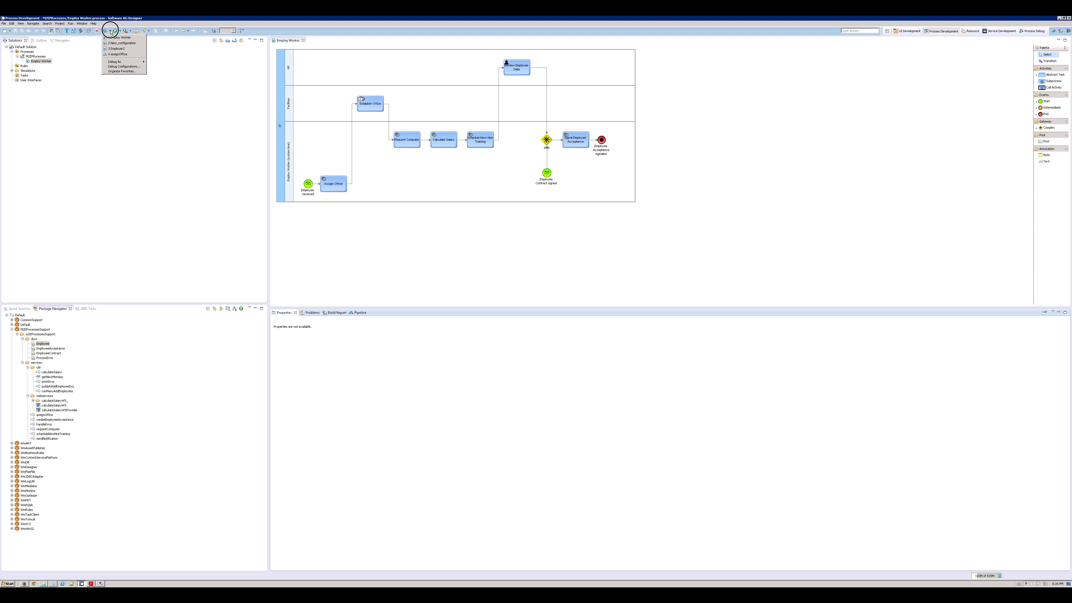
click(122, 66)
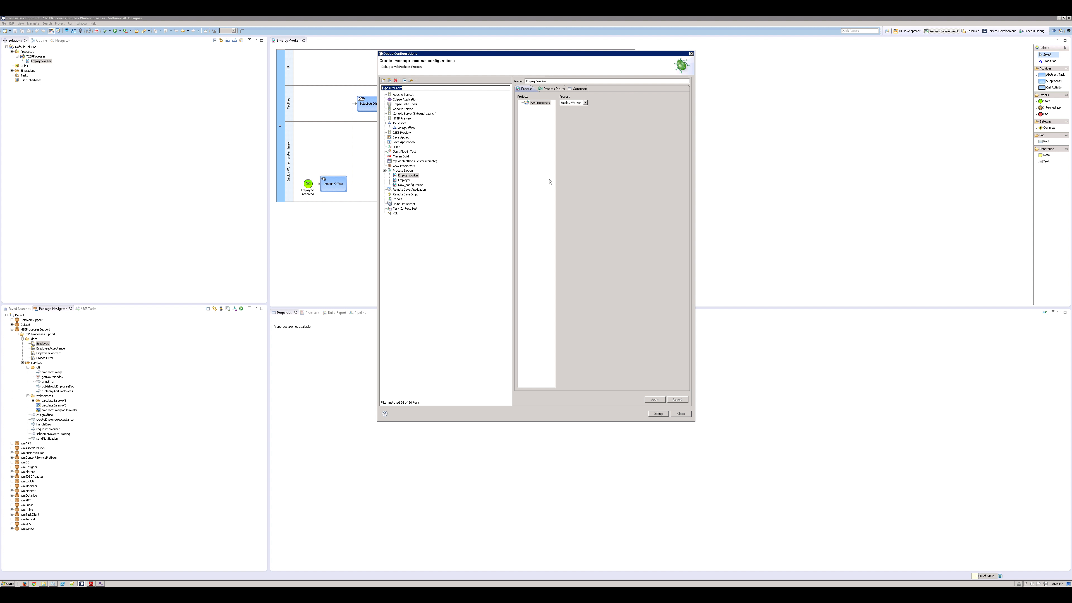
click(574, 103)
click(570, 108)
click(663, 415)
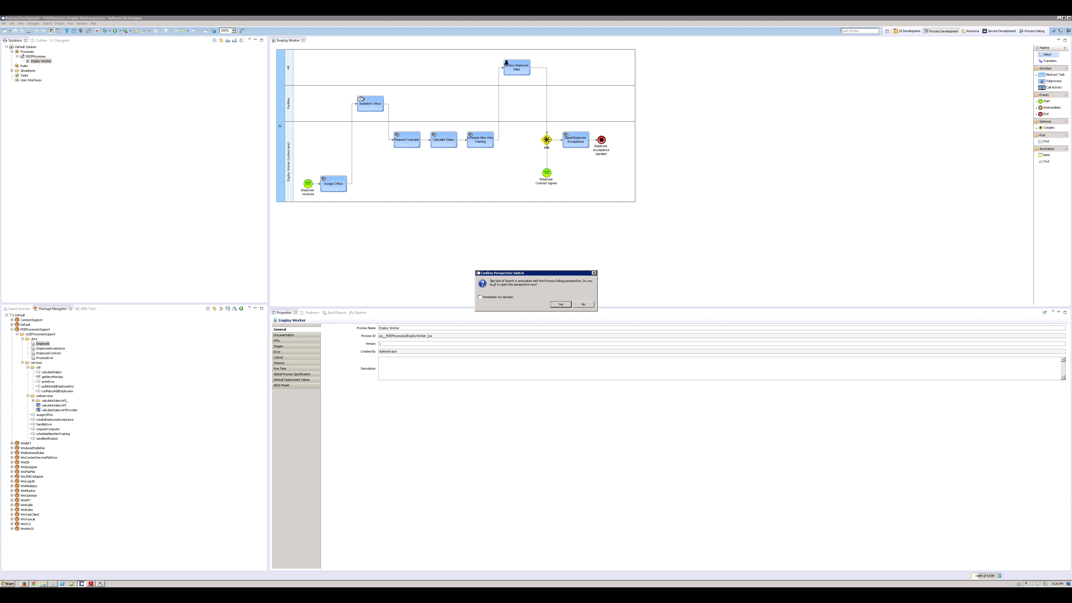
click(561, 305)
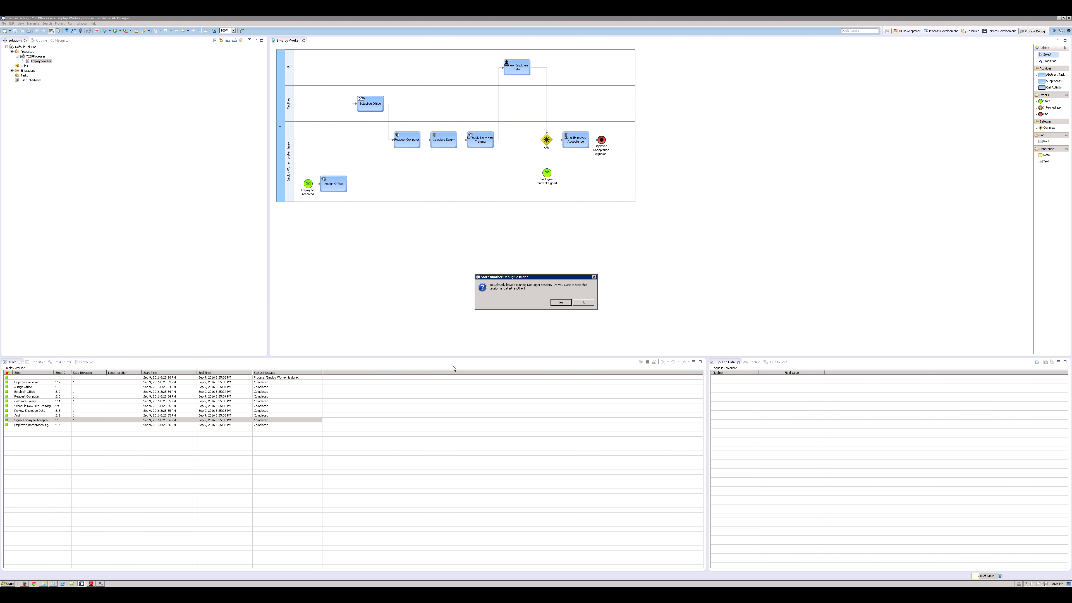
click(560, 303)
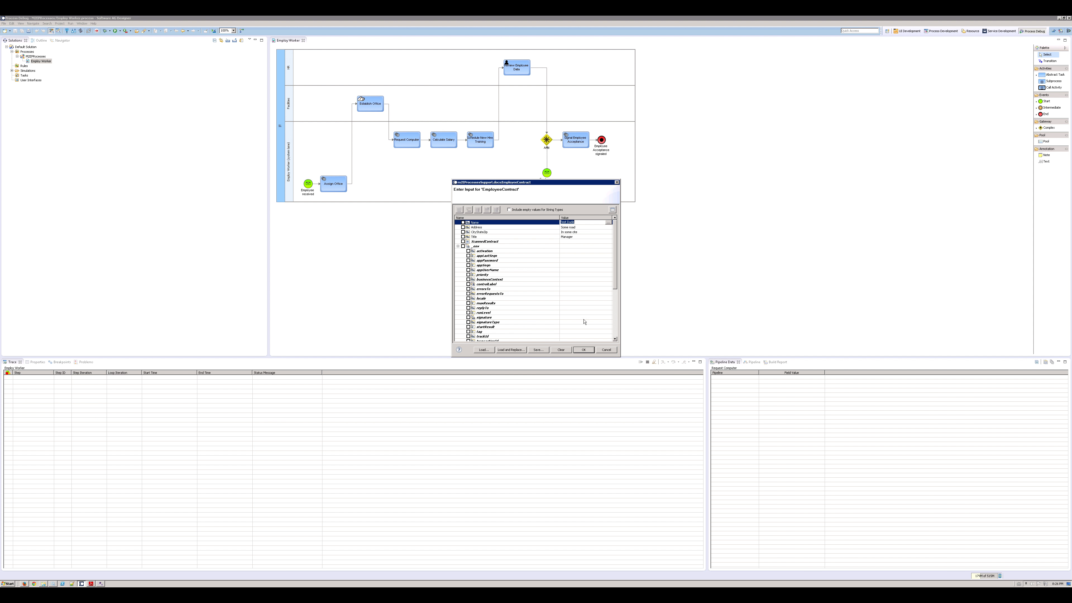
- Submit the prefilled EmployeeContract input, then the Employee input with the title Manager, for the debug run
click(583, 349)
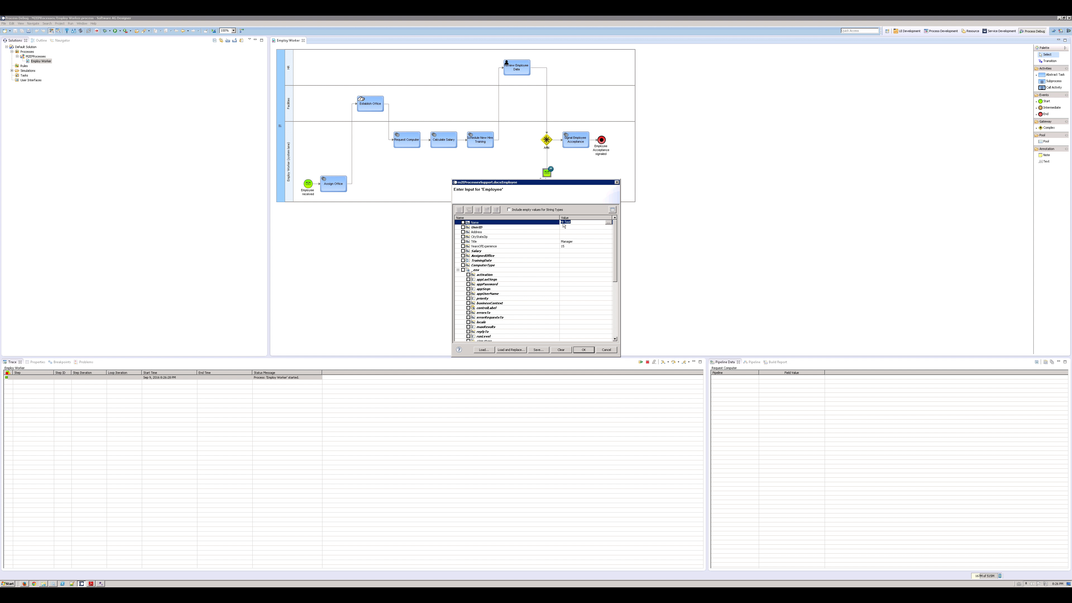
click(572, 241)
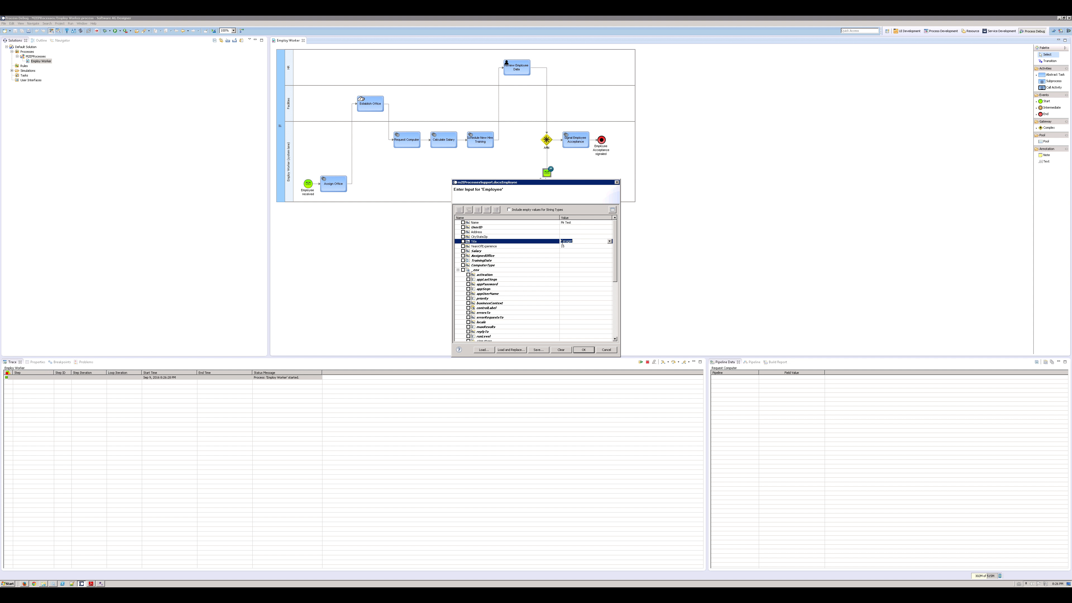
click(583, 349)
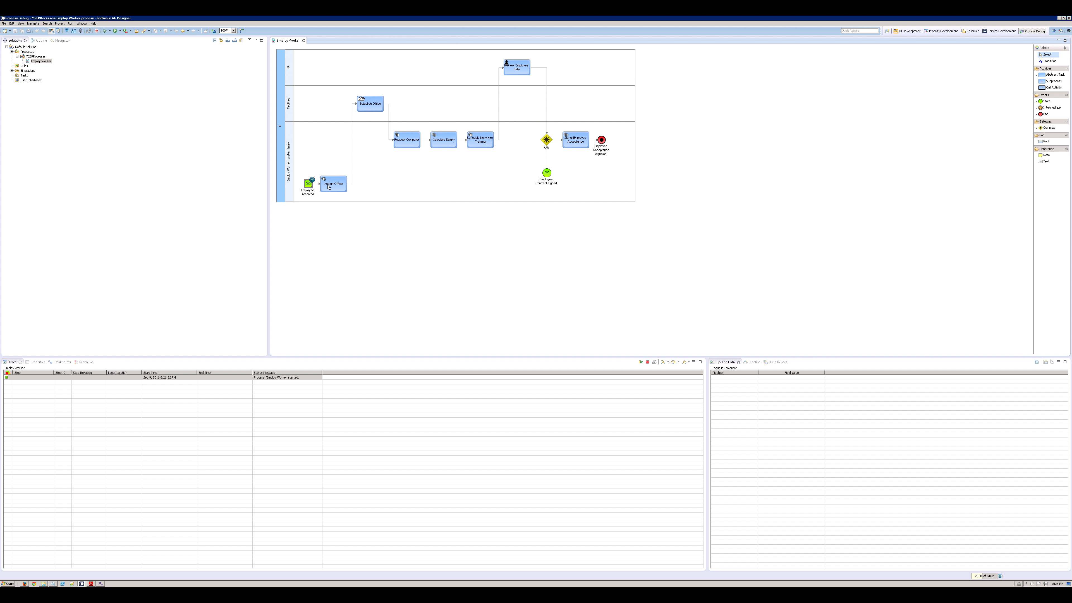
- Step through the Employee received event and inspect the Employee document in its pipeline data
click(664, 362)
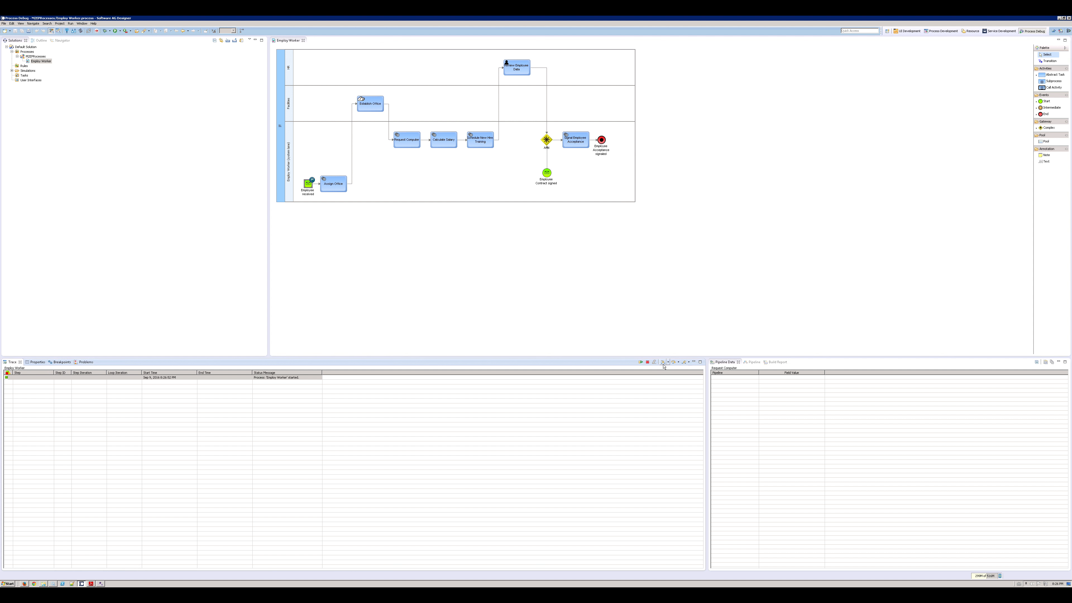
click(26, 382)
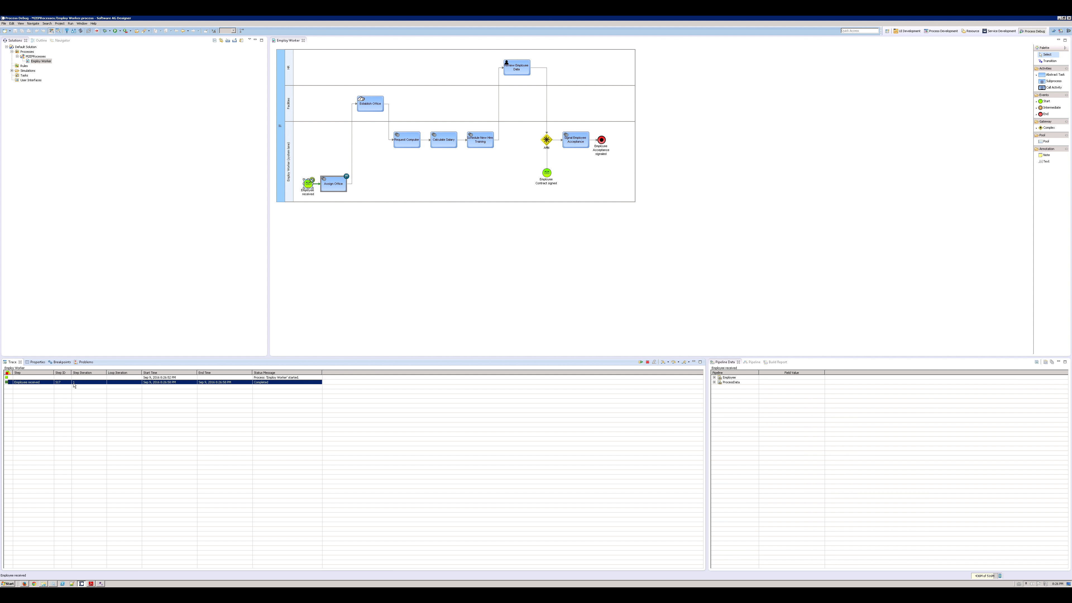
click(715, 378)
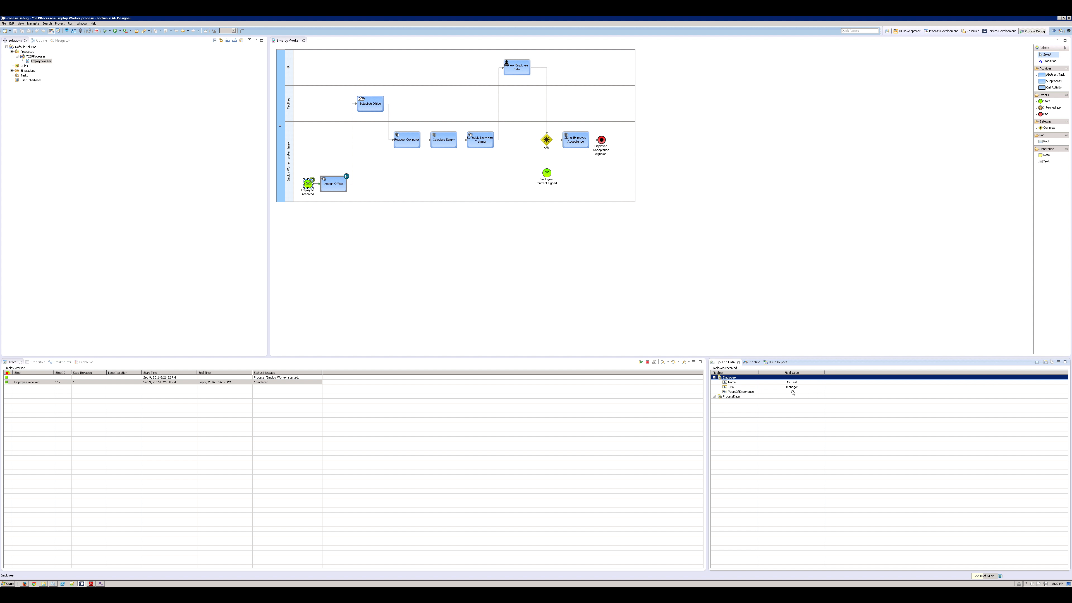
- Step through the Assign Office task and check the Employee document's fields in its pipeline data
click(663, 362)
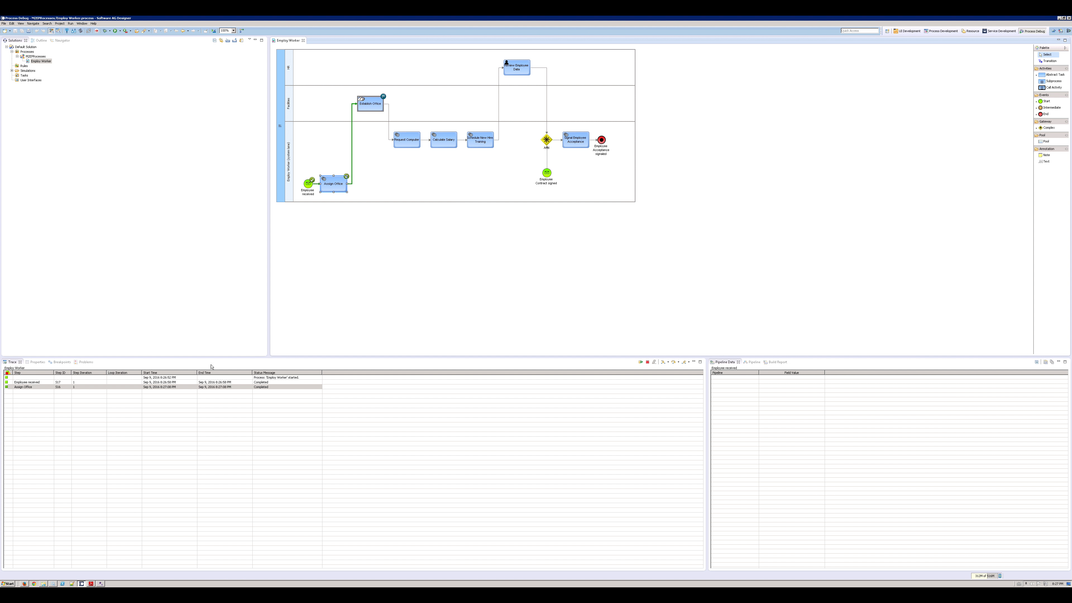
click(37, 387)
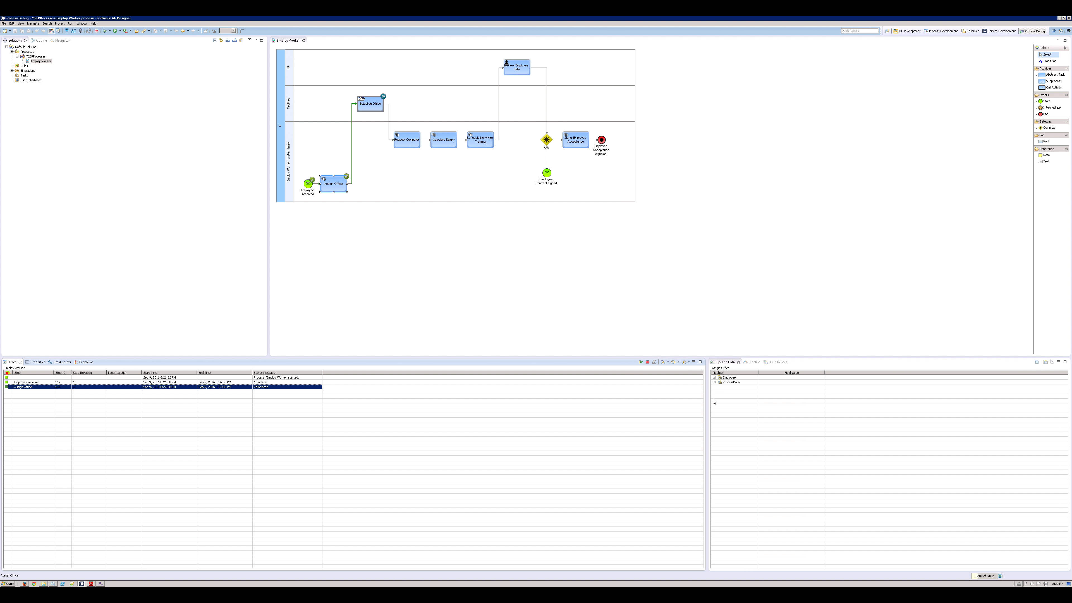
click(714, 378)
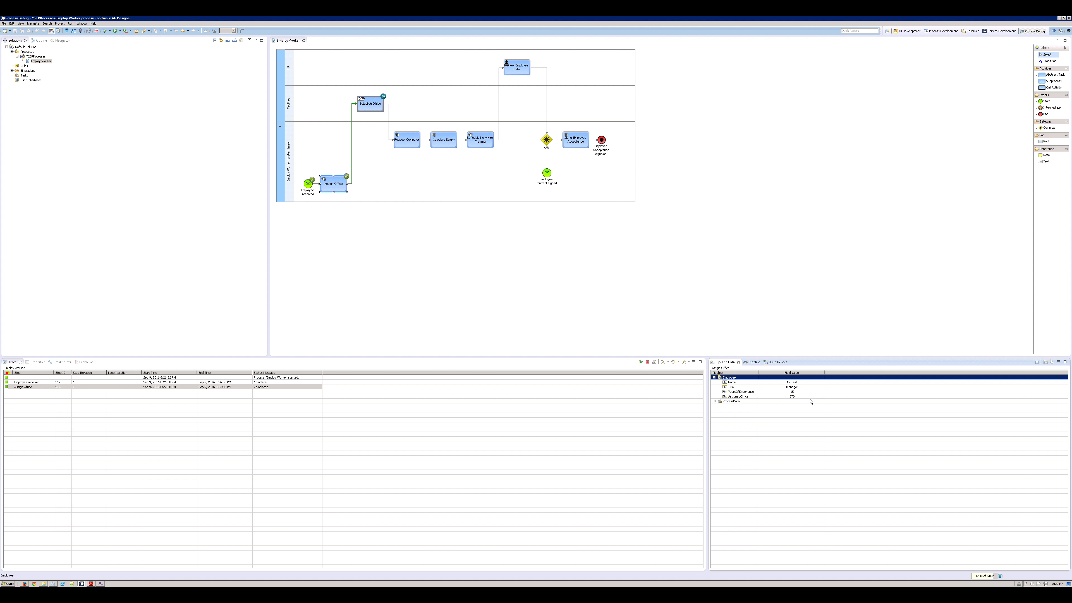
- Step through Establish Office and Request Computer, and inspect the Employee document after Request Computer
click(663, 362)
click(663, 362)
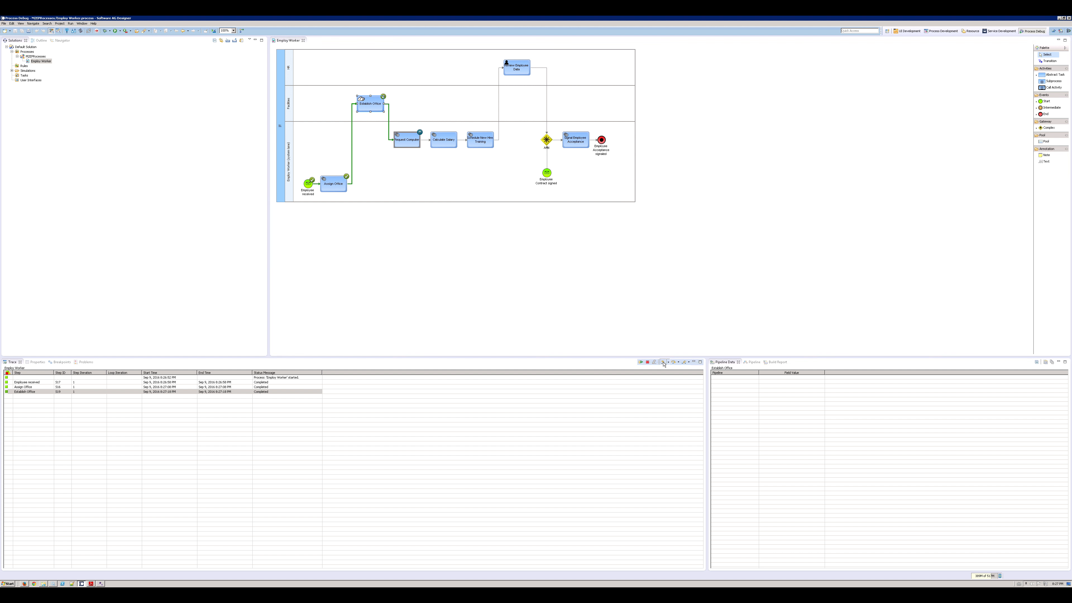
click(110, 397)
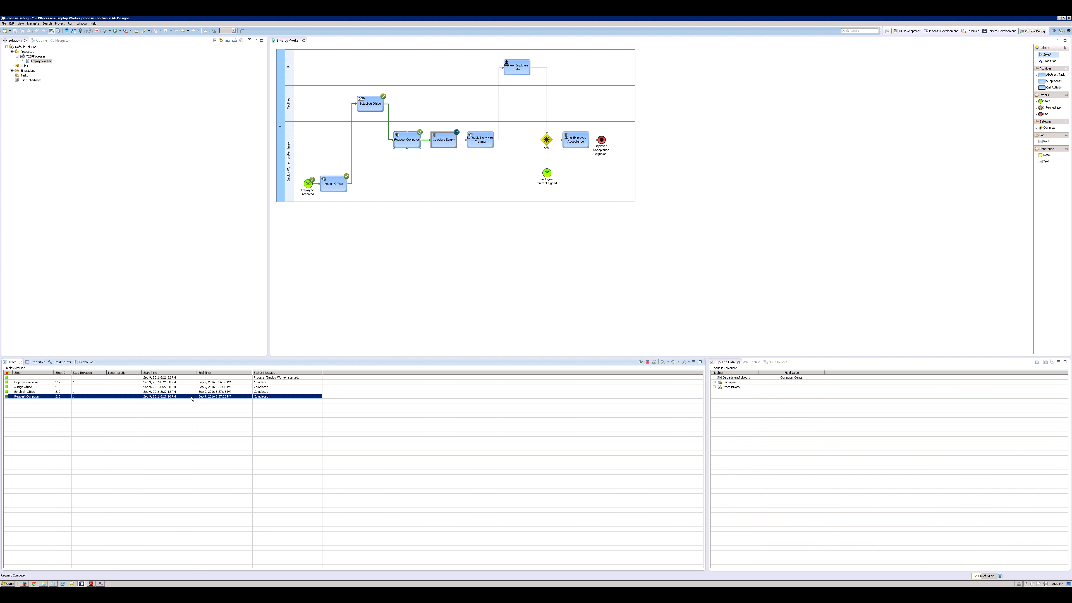
click(714, 382)
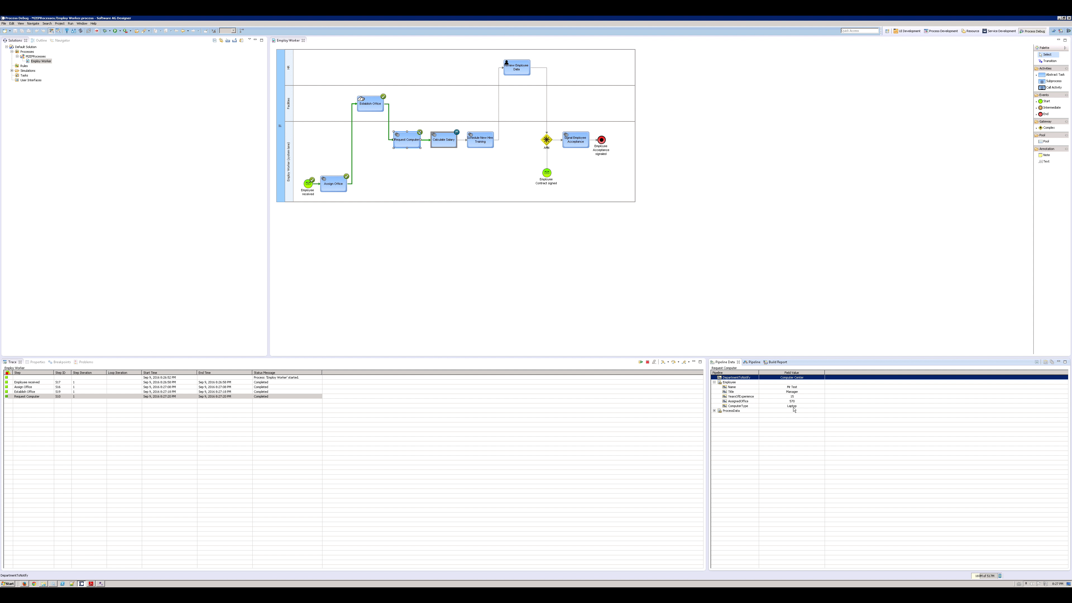
- Step through the Calculate Salary task and inspect the Employee document in its pipeline data
click(663, 363)
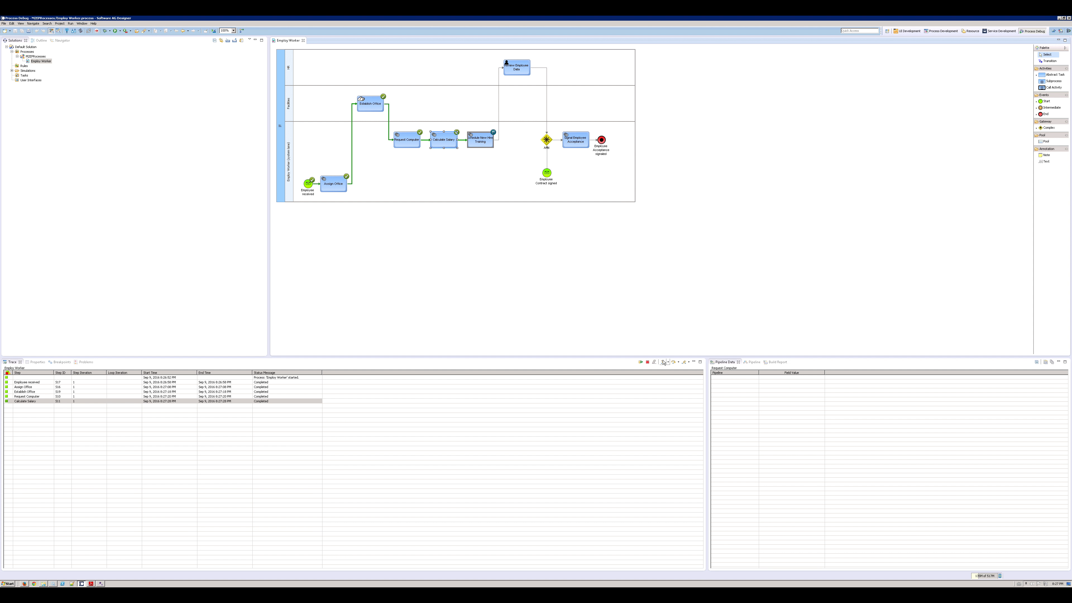
click(115, 401)
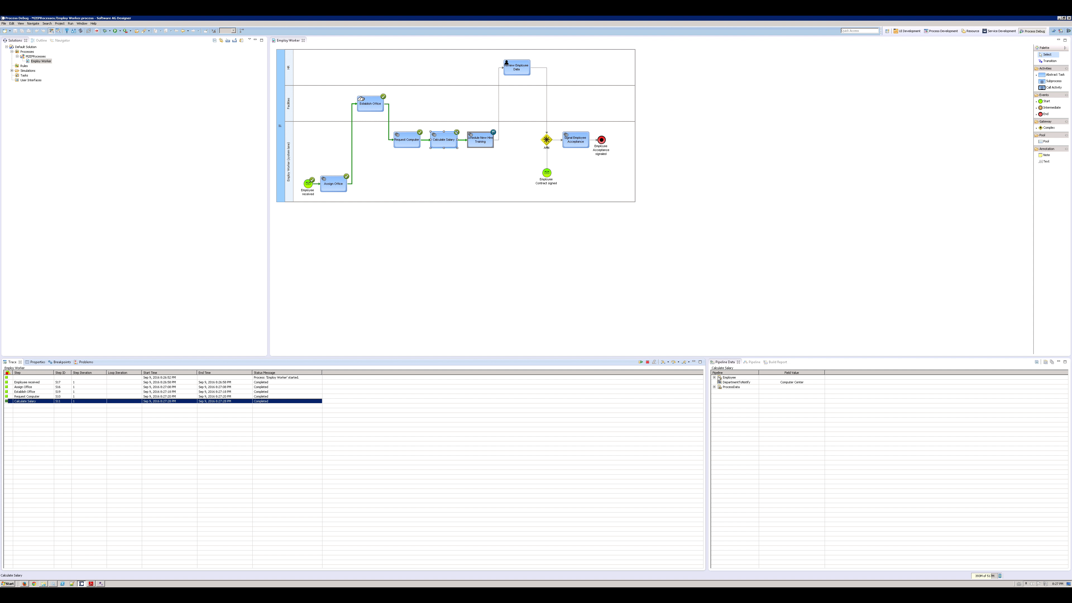
click(714, 377)
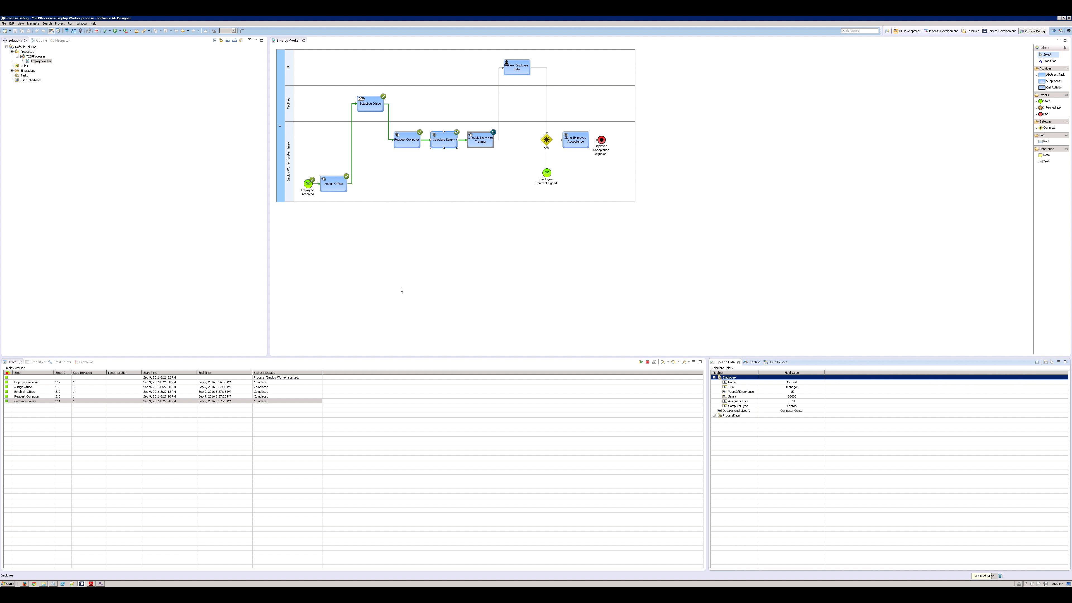
- Step through the remaining tasks to the process end and inspect the Employee document at the final Employee Acceptance event
click(663, 362)
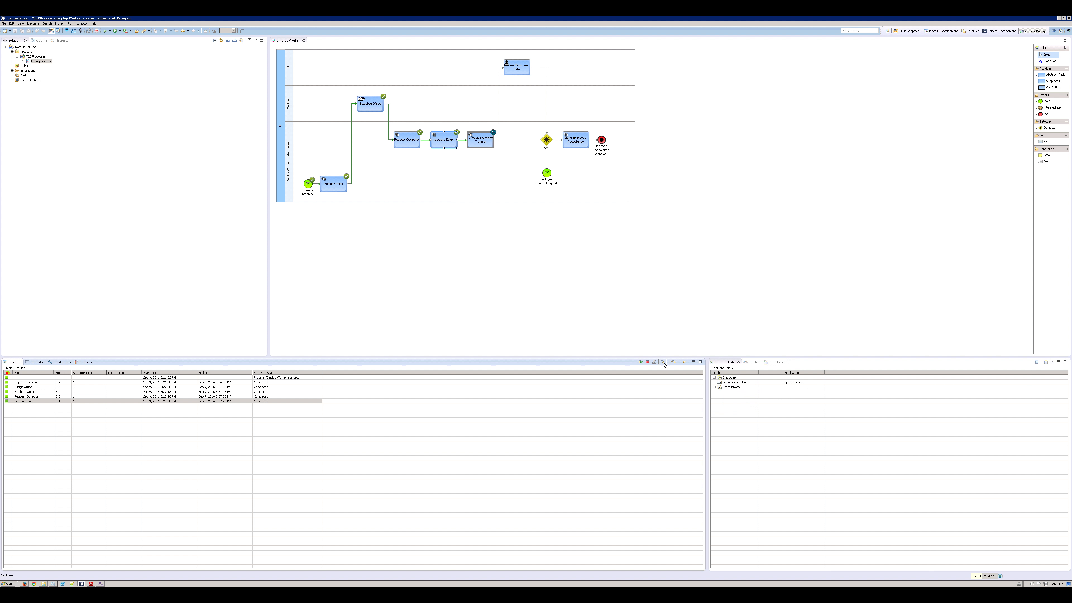
click(663, 363)
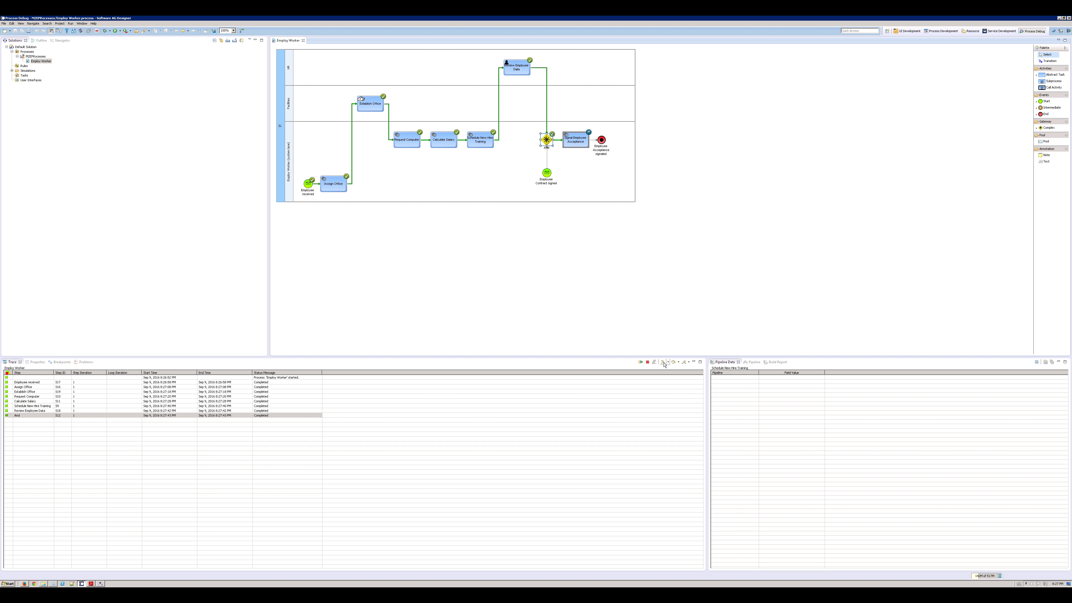
click(664, 363)
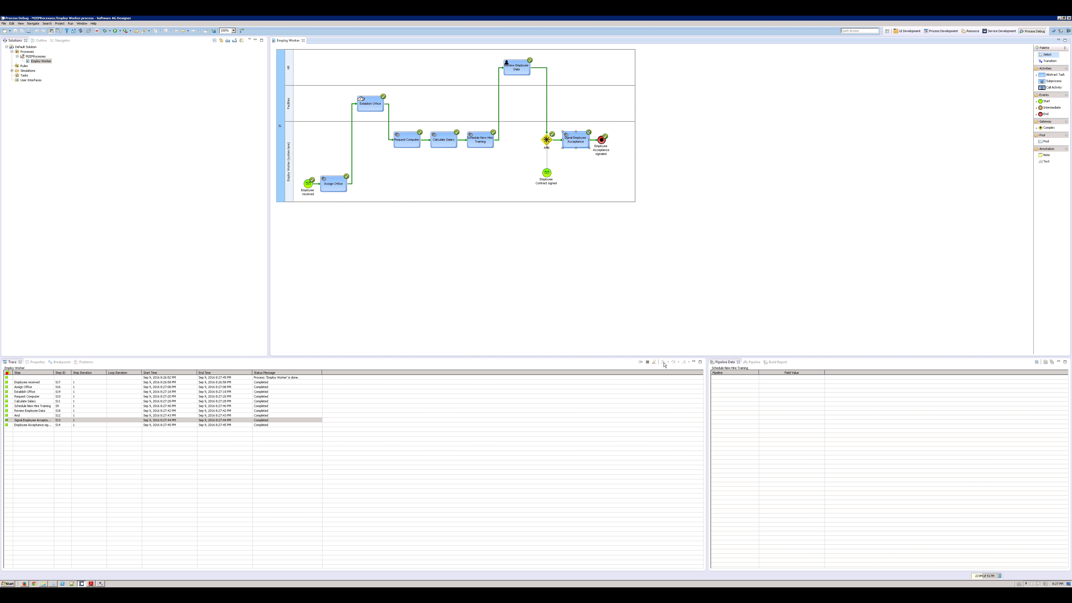
click(101, 425)
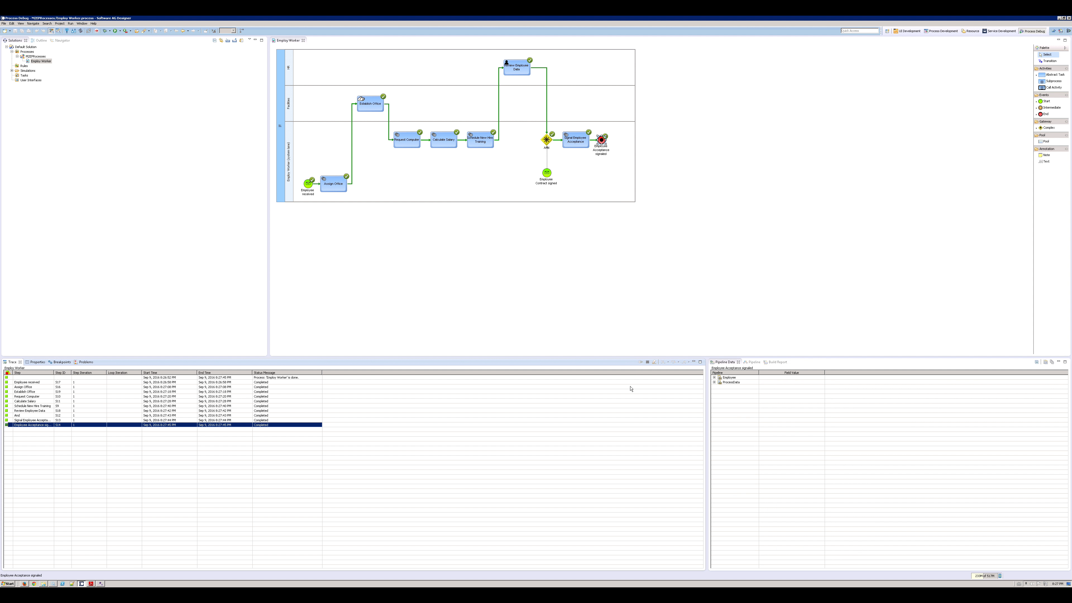
click(714, 377)
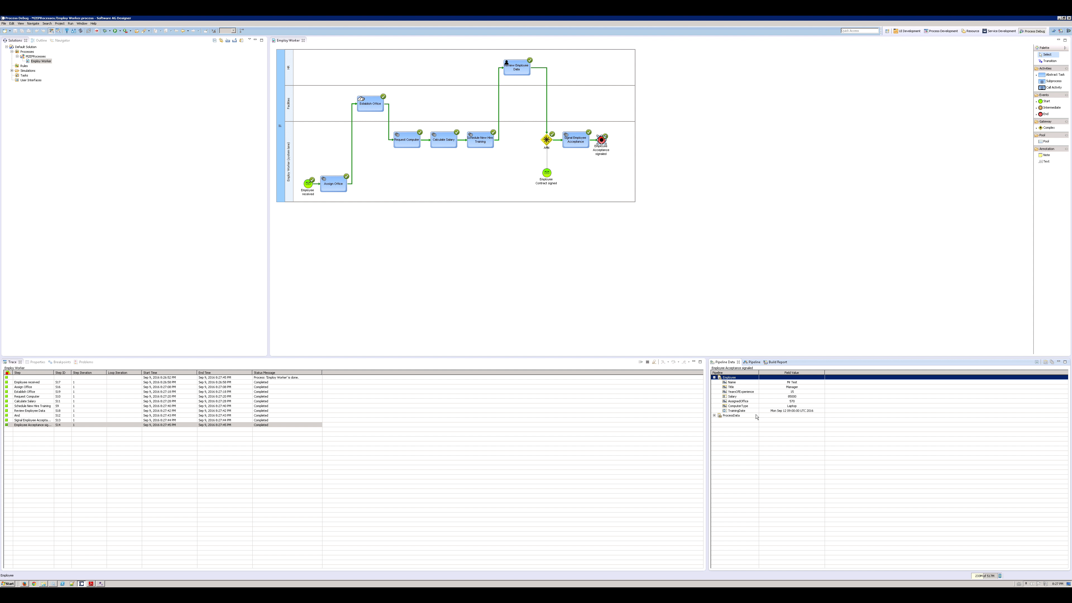